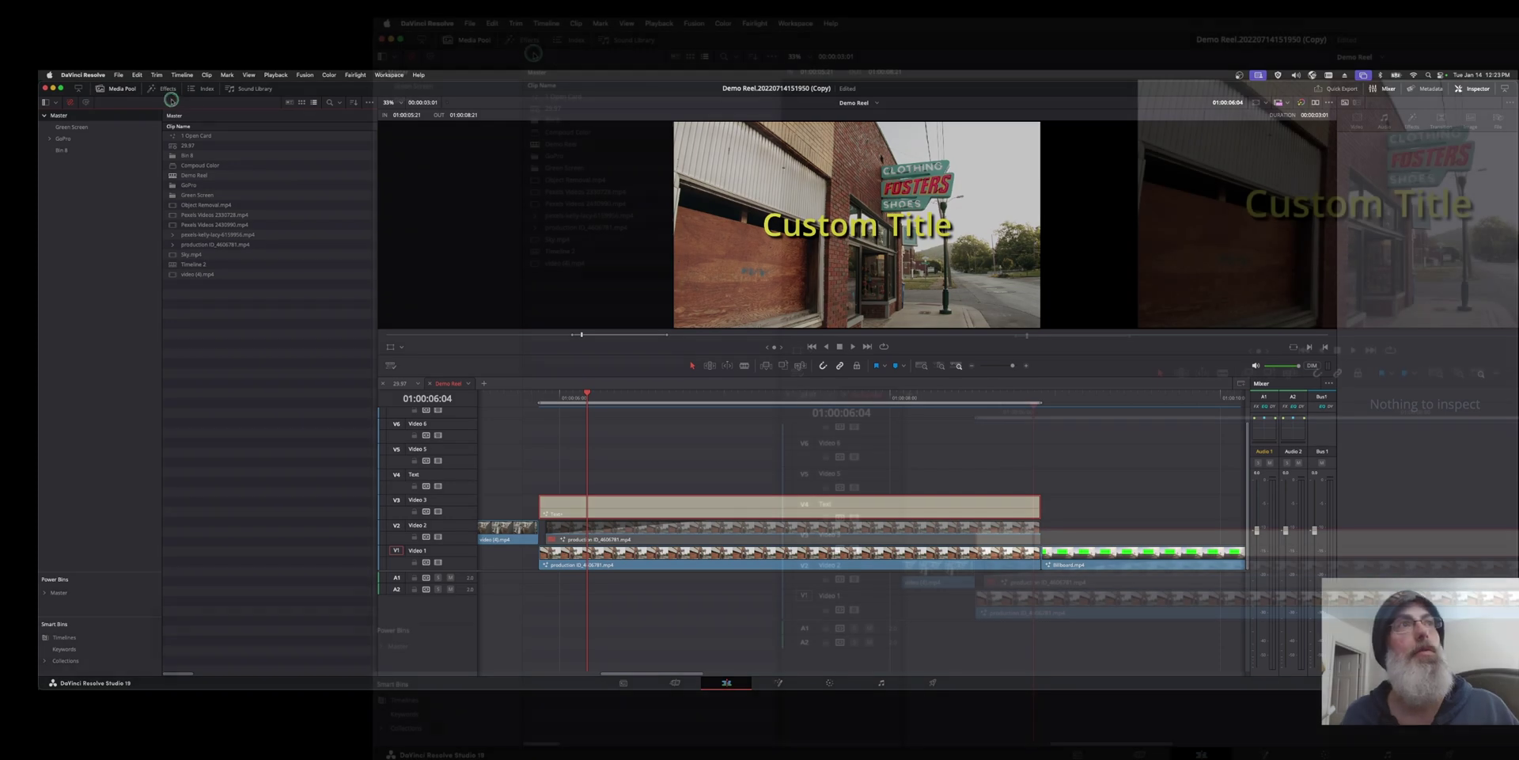
Apply the Resolve FX Transform effect to the Custom Title clip on the Video 3 track
click(167, 89)
click(87, 186)
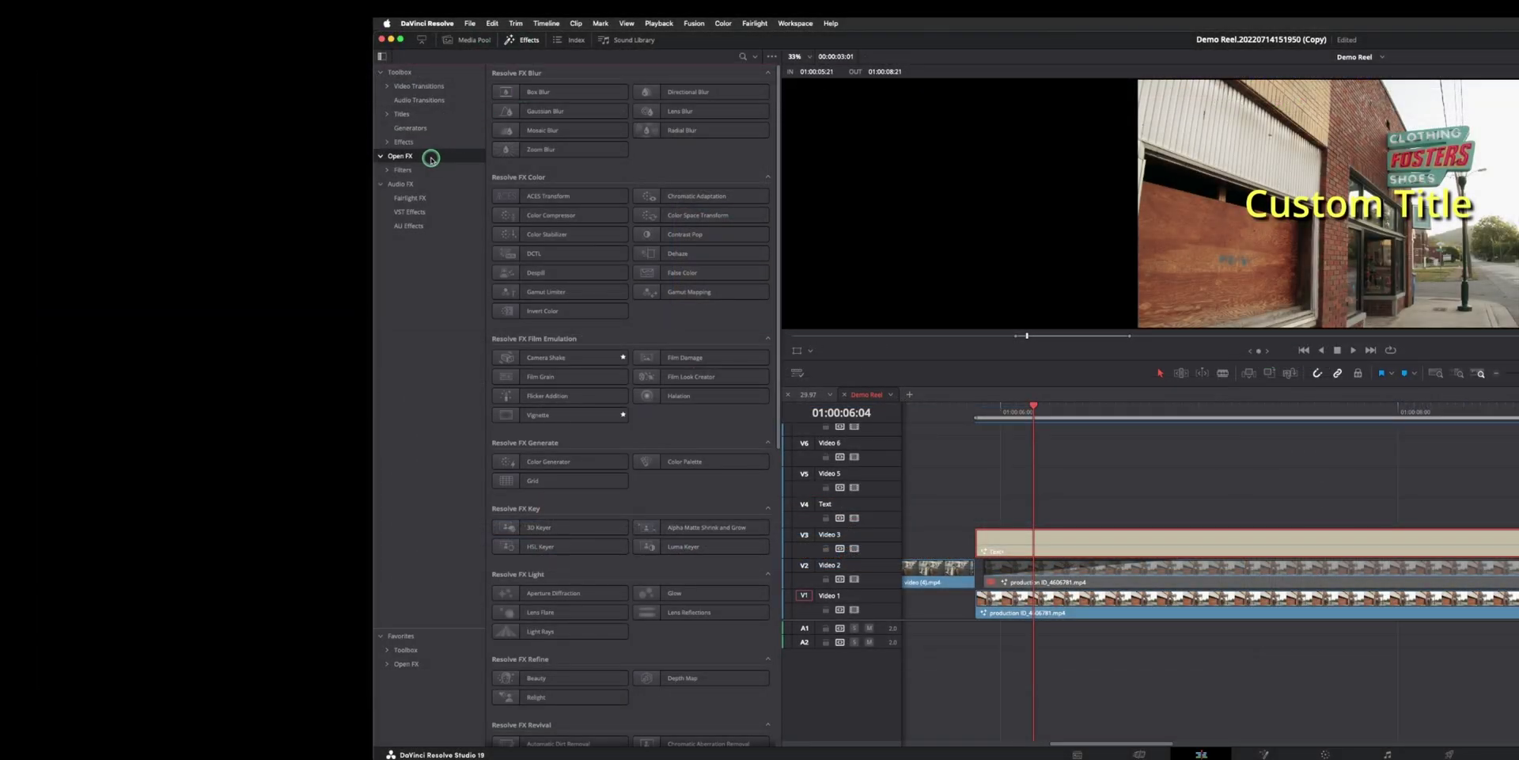
scroll(637, 417, down, 10)
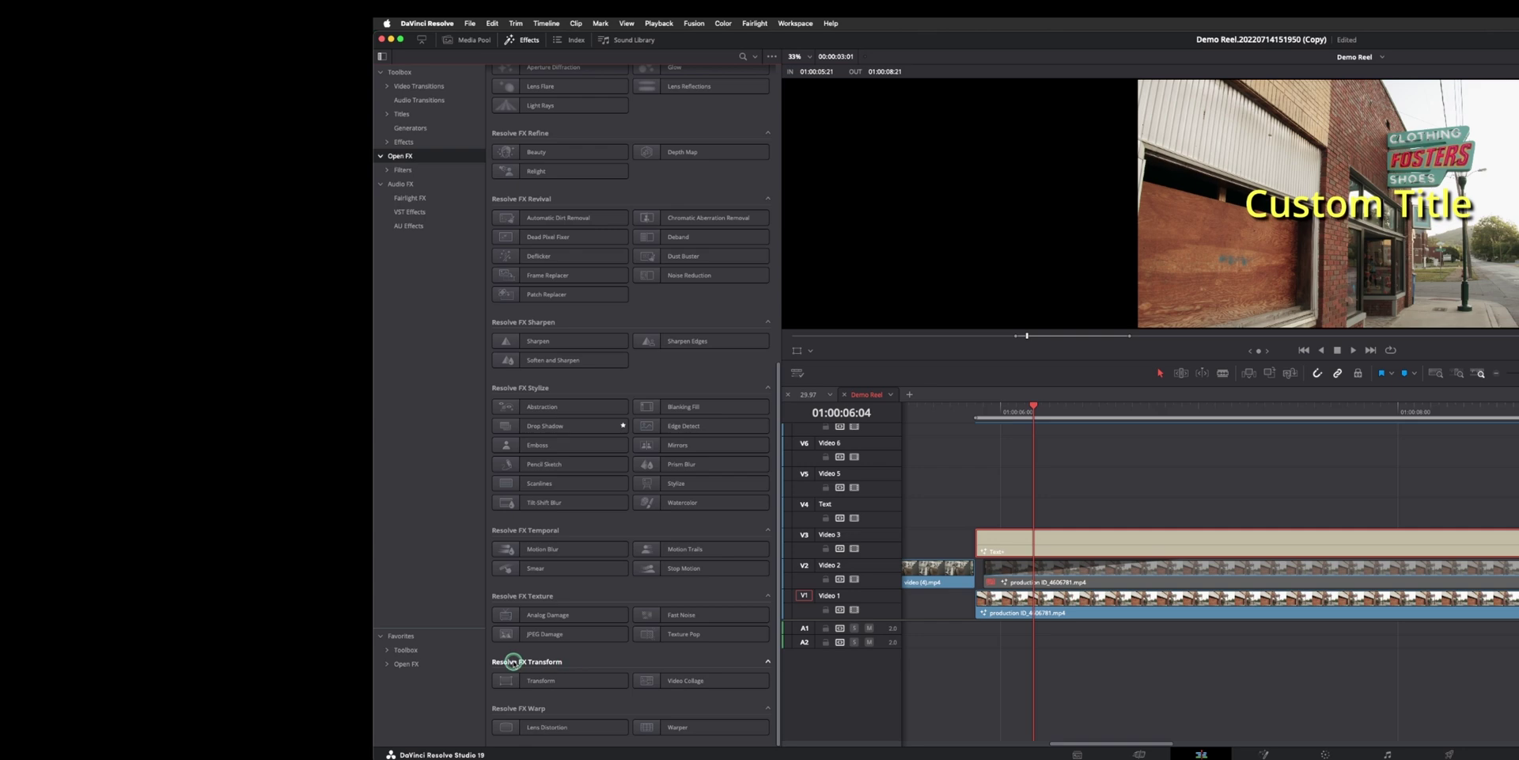
click(584, 678)
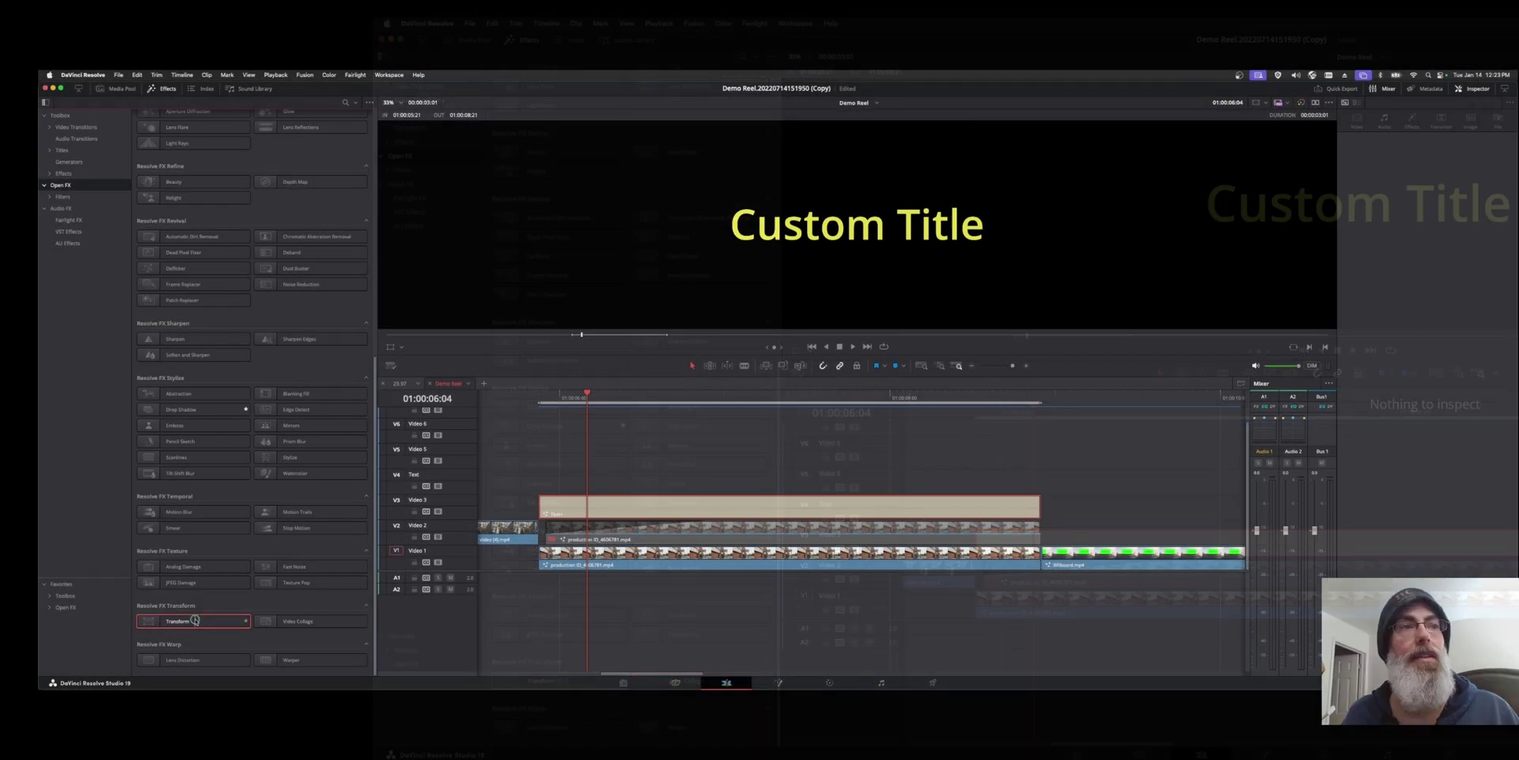
drag(194, 619, 736, 507)
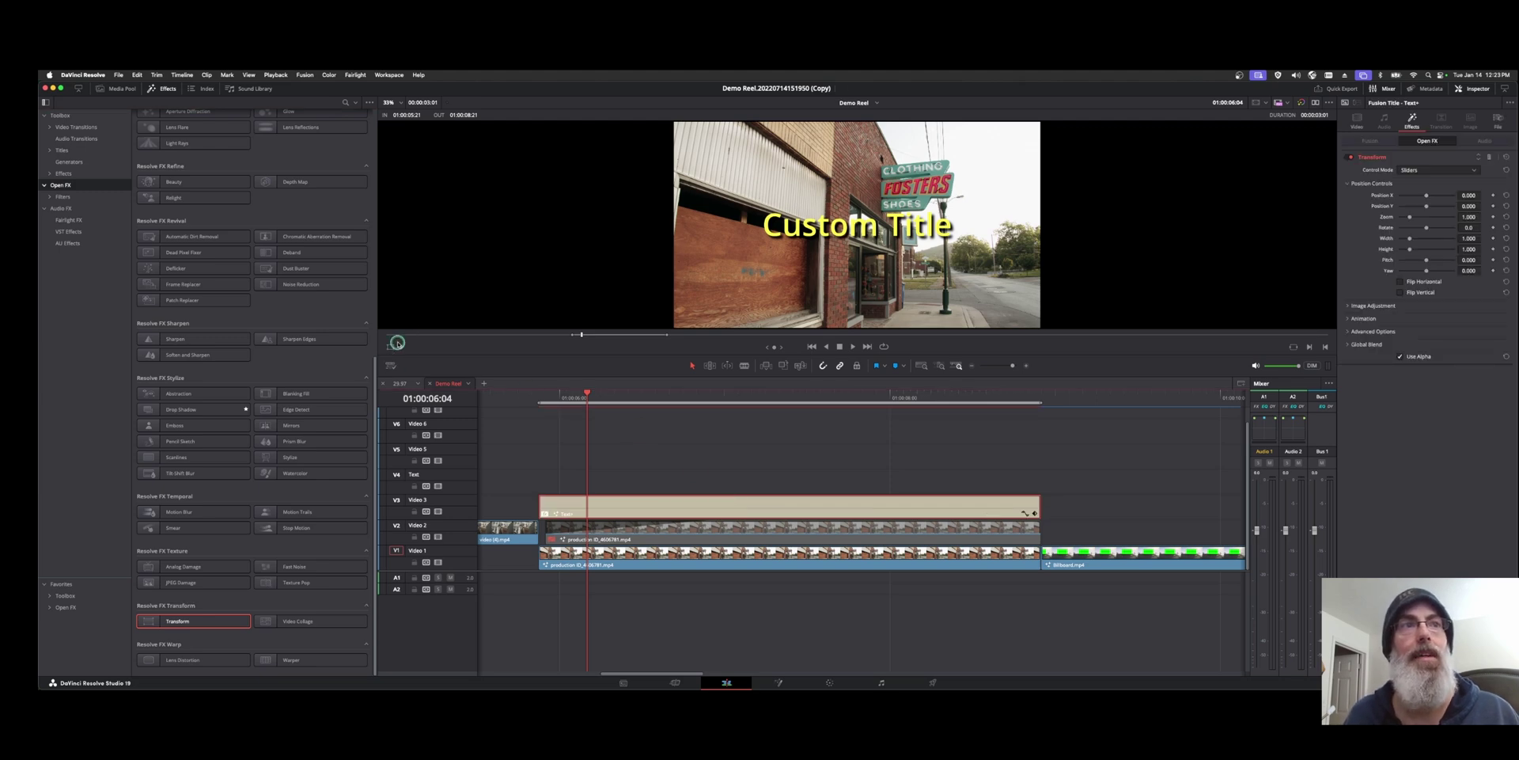
Try moving the title and scaling it to about 0.83 with the clip's built-in on-screen transform, and reset the transform settings
click(391, 344)
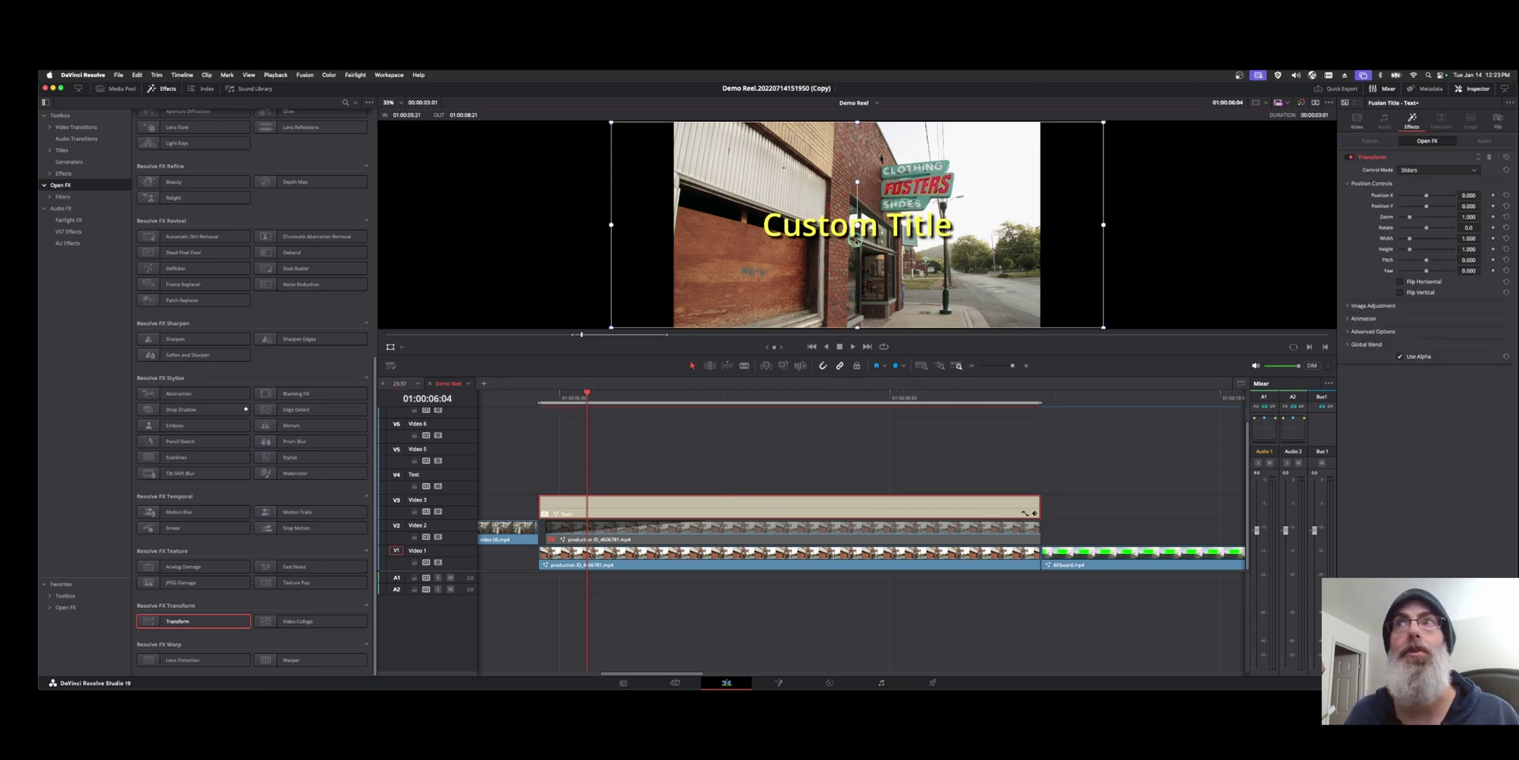
click(1357, 121)
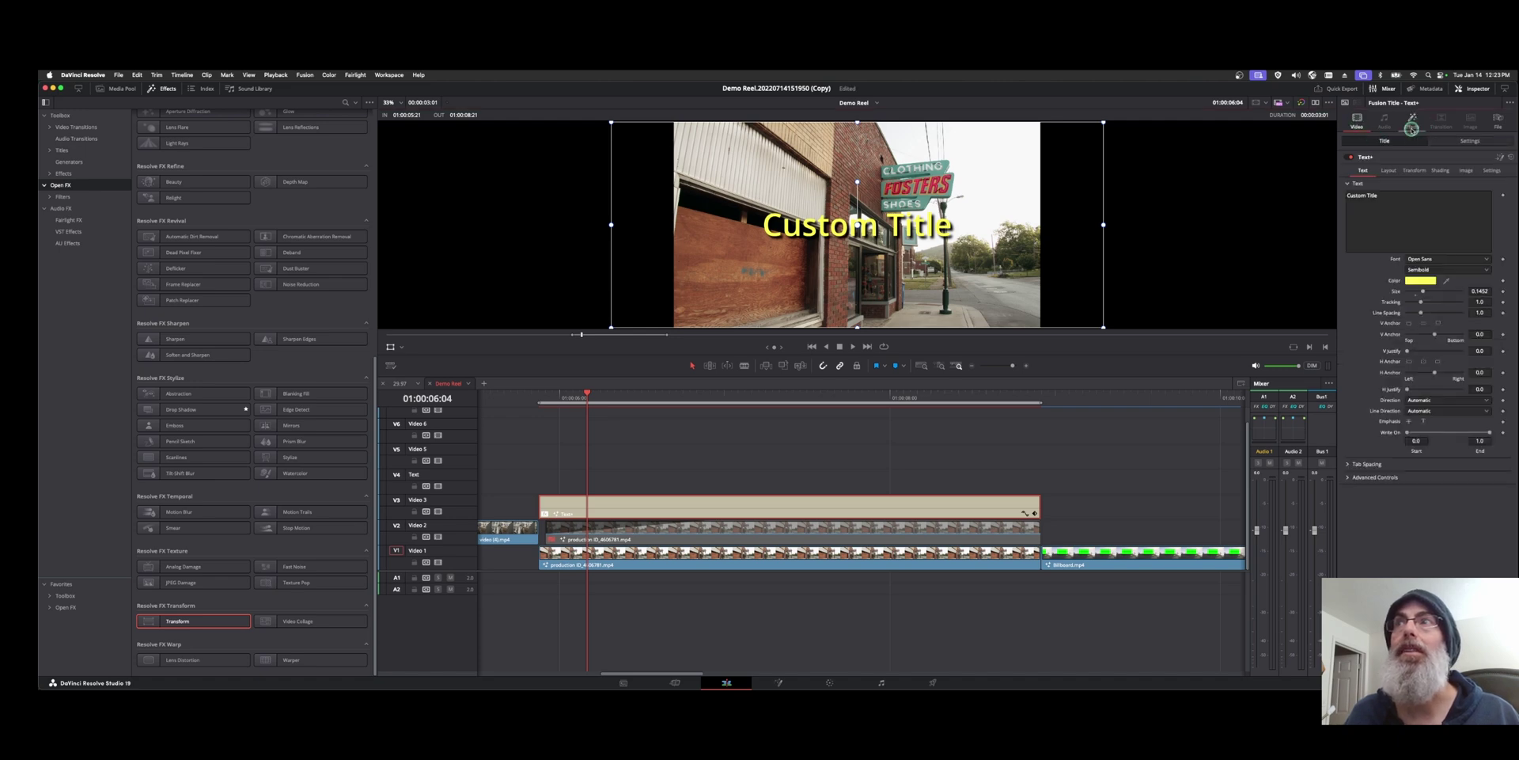
click(1470, 141)
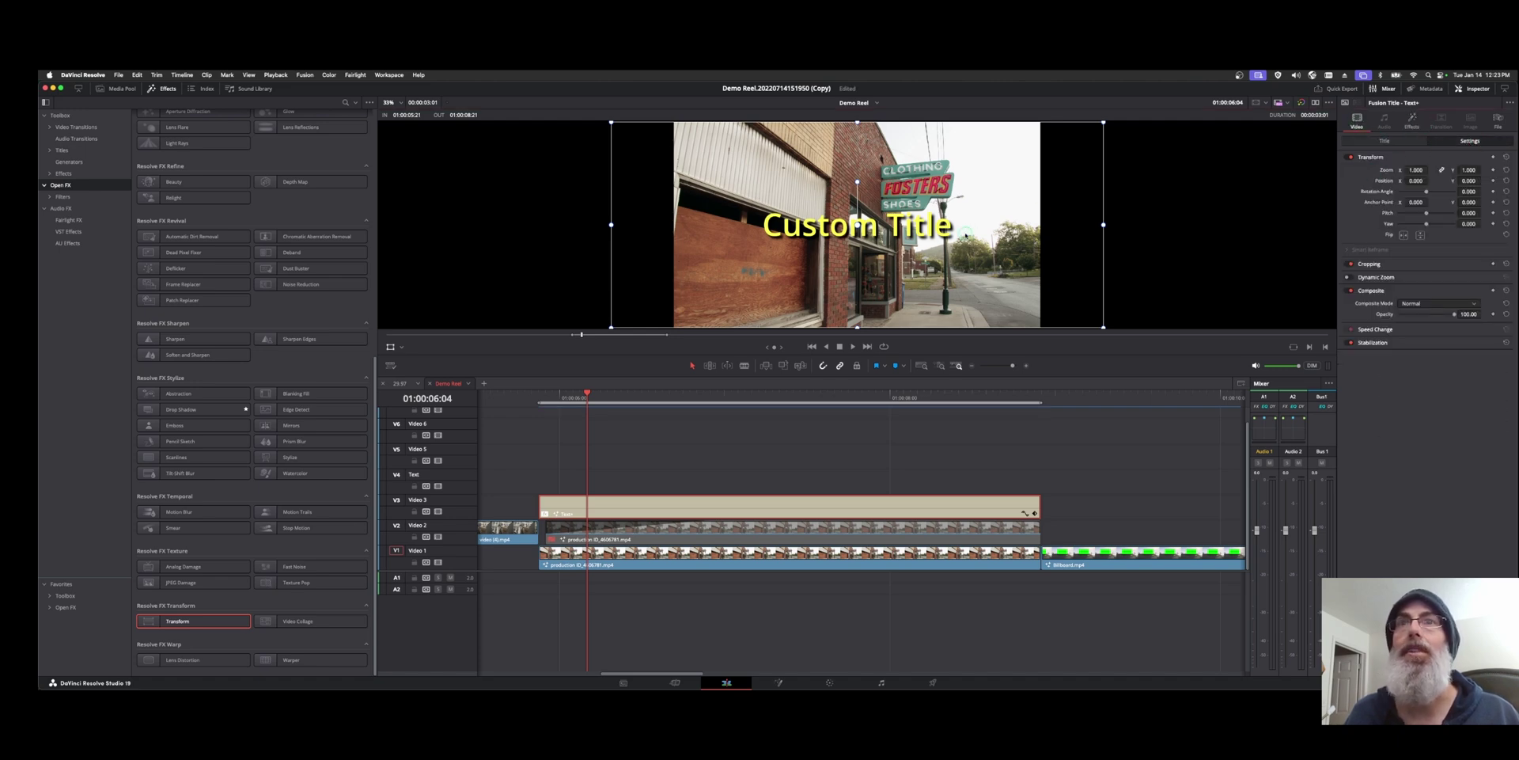
drag(966, 236, 825, 235)
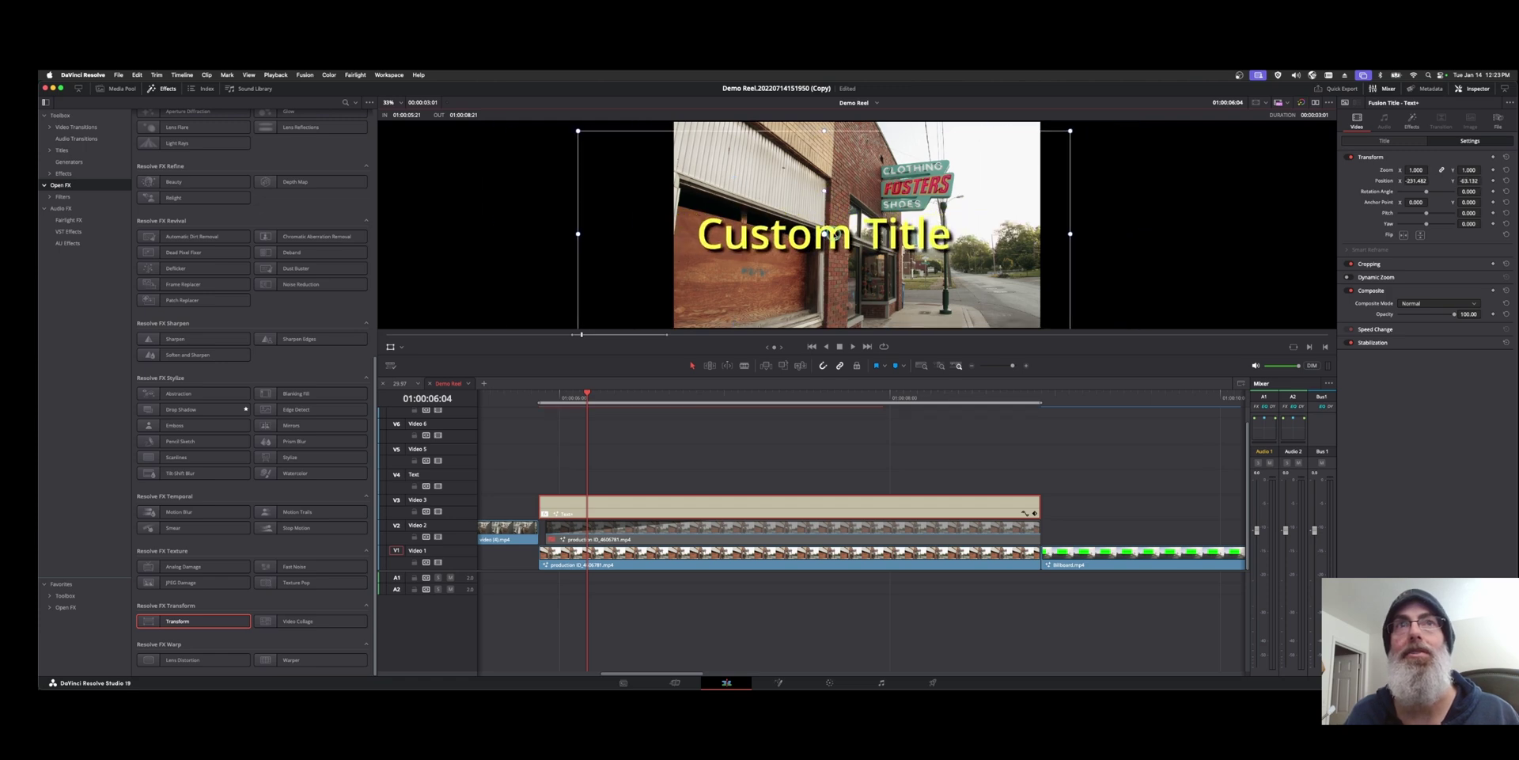
drag(579, 130, 619, 148)
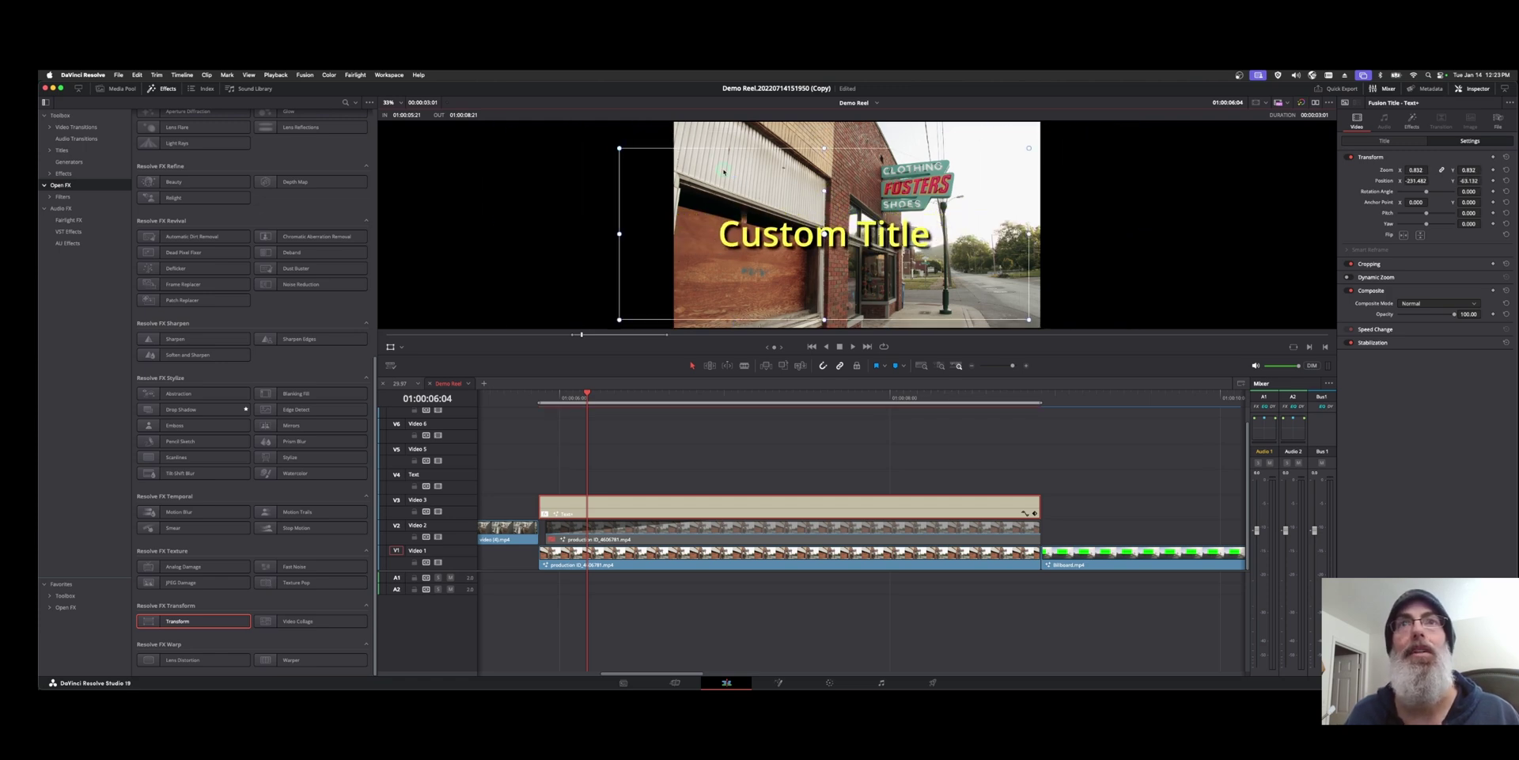
drag(723, 170, 810, 168)
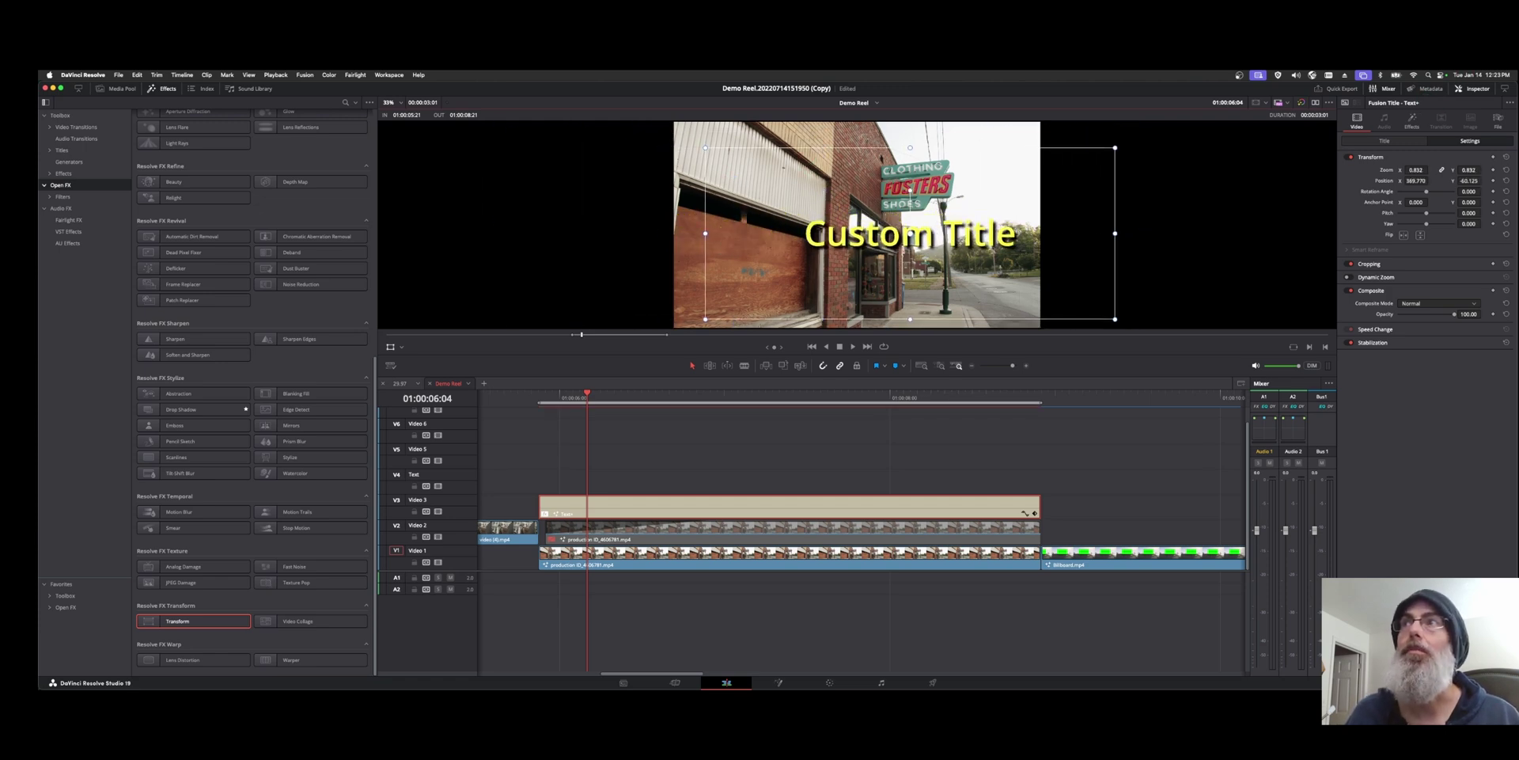
click(1500, 161)
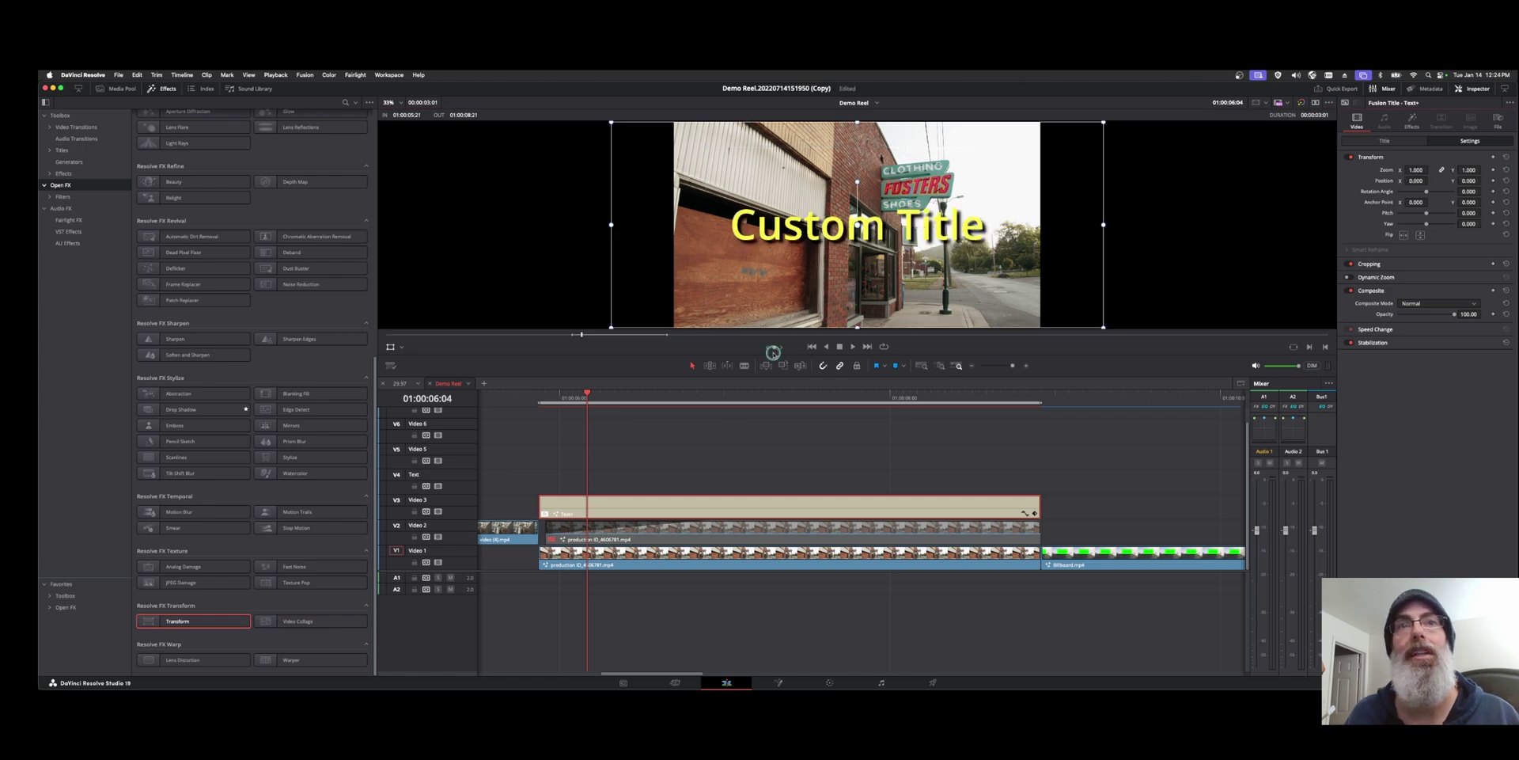
Review the control modes of the title clip's Transform effect and switch the viewer overlay to Open FX Overlay
click(737, 428)
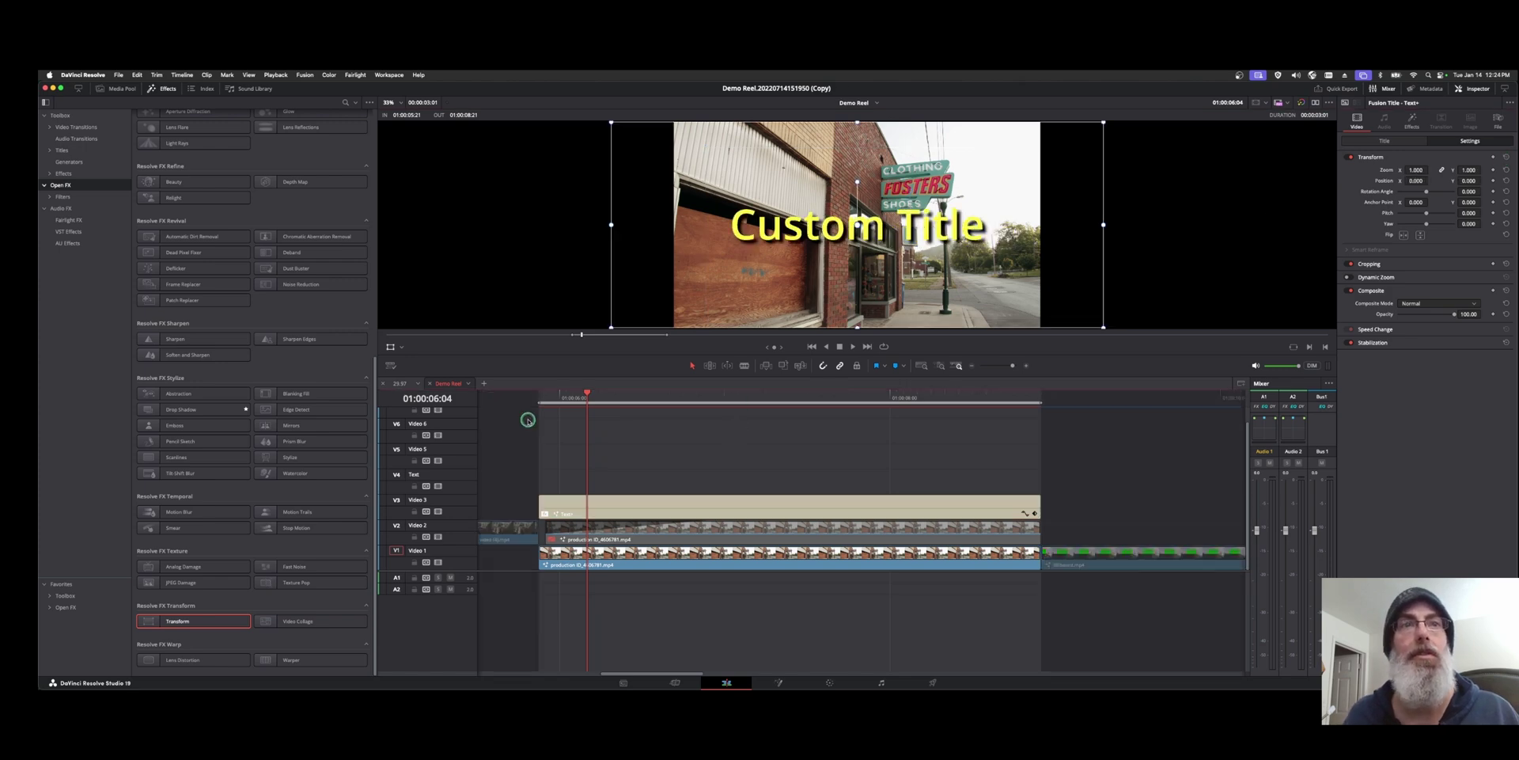
click(581, 398)
click(639, 503)
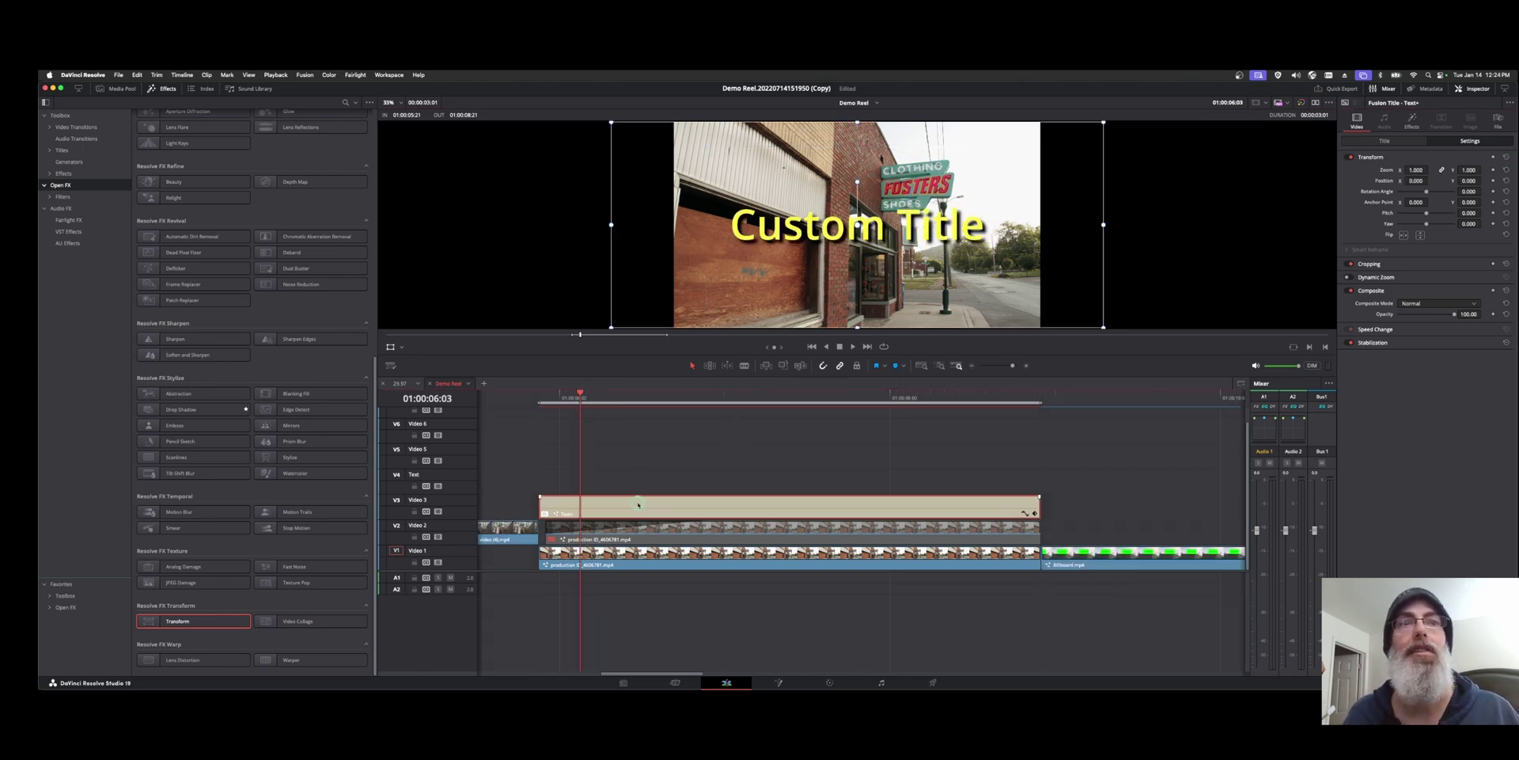
click(1412, 119)
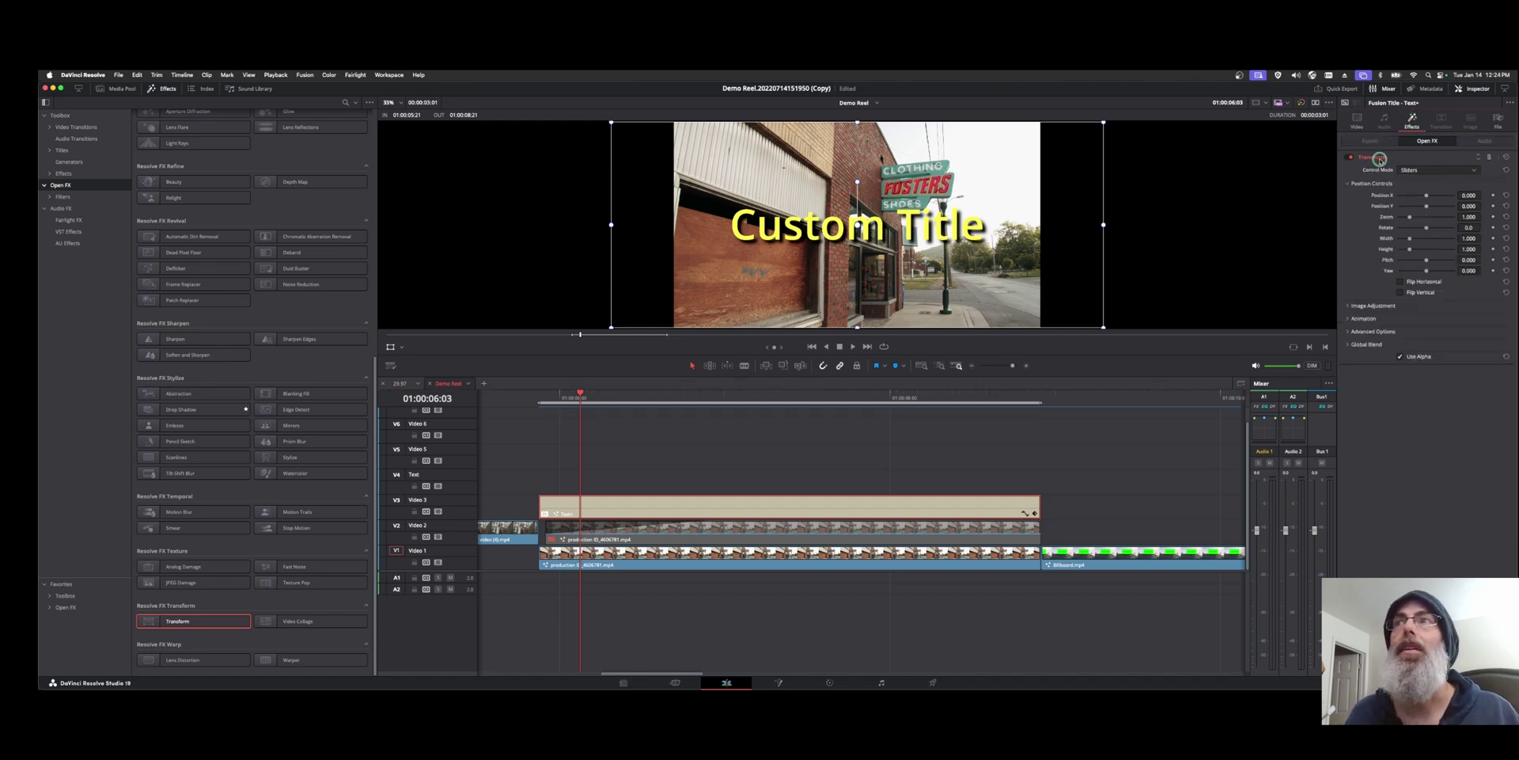
click(1412, 171)
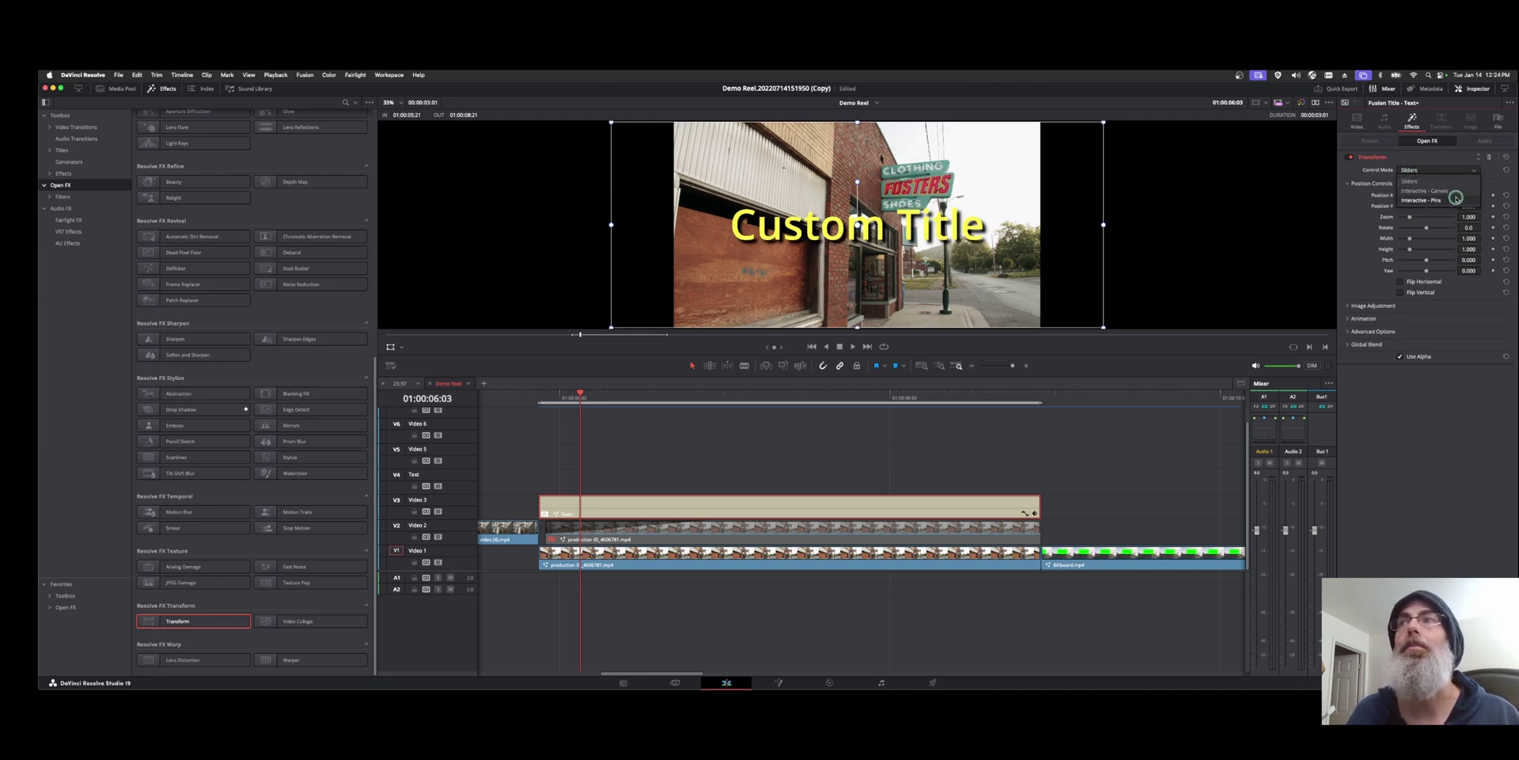
click(1365, 189)
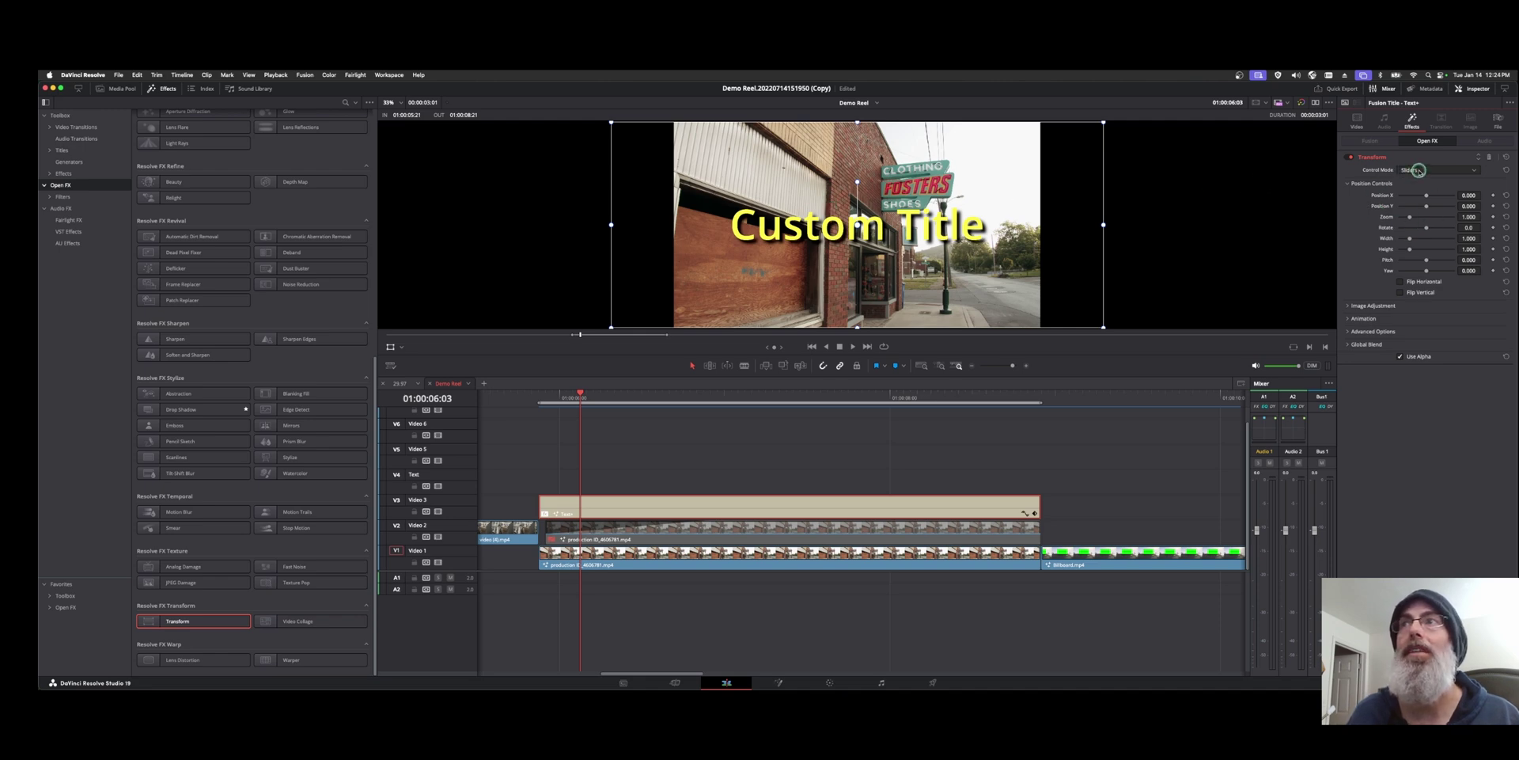
click(401, 348)
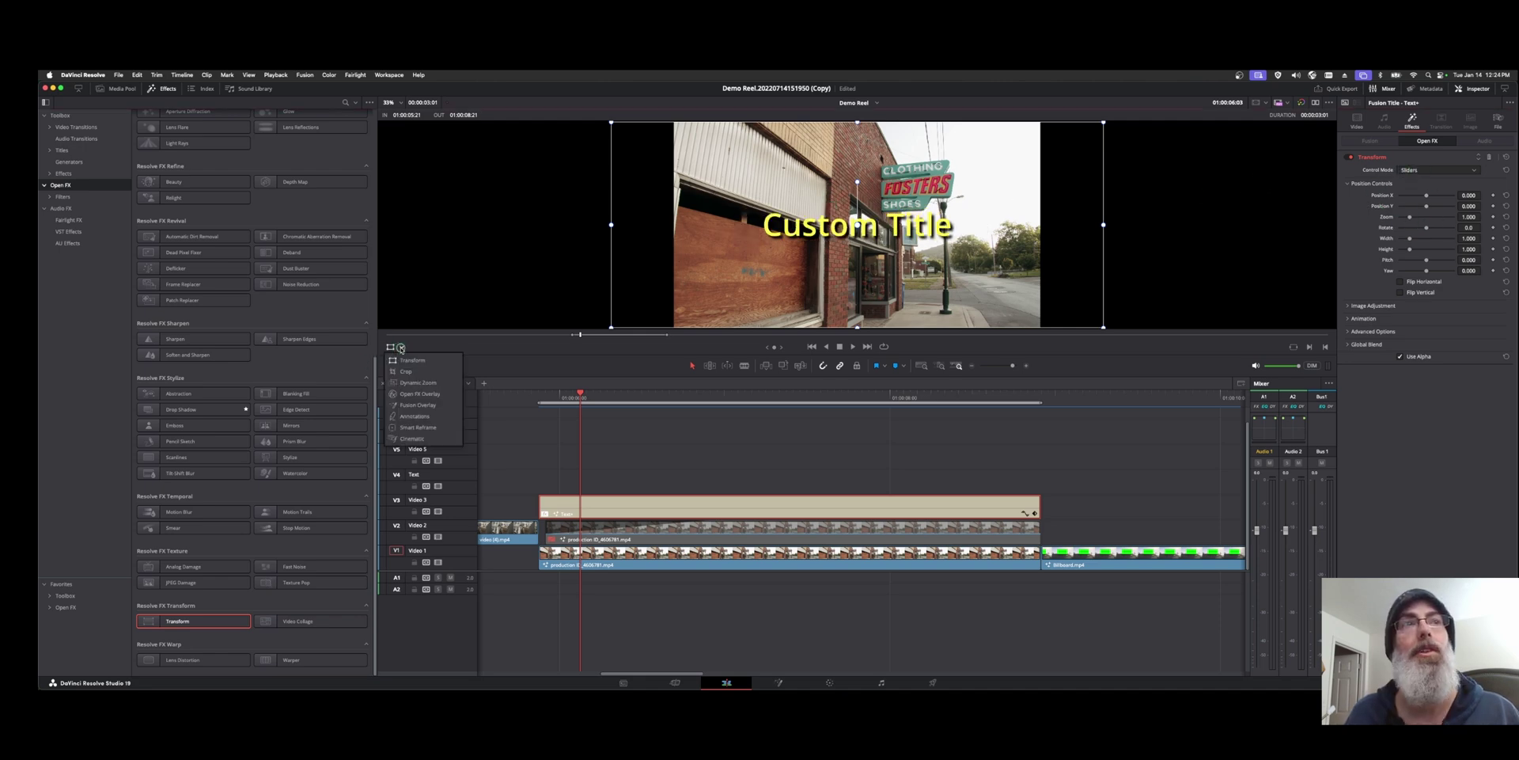
click(420, 396)
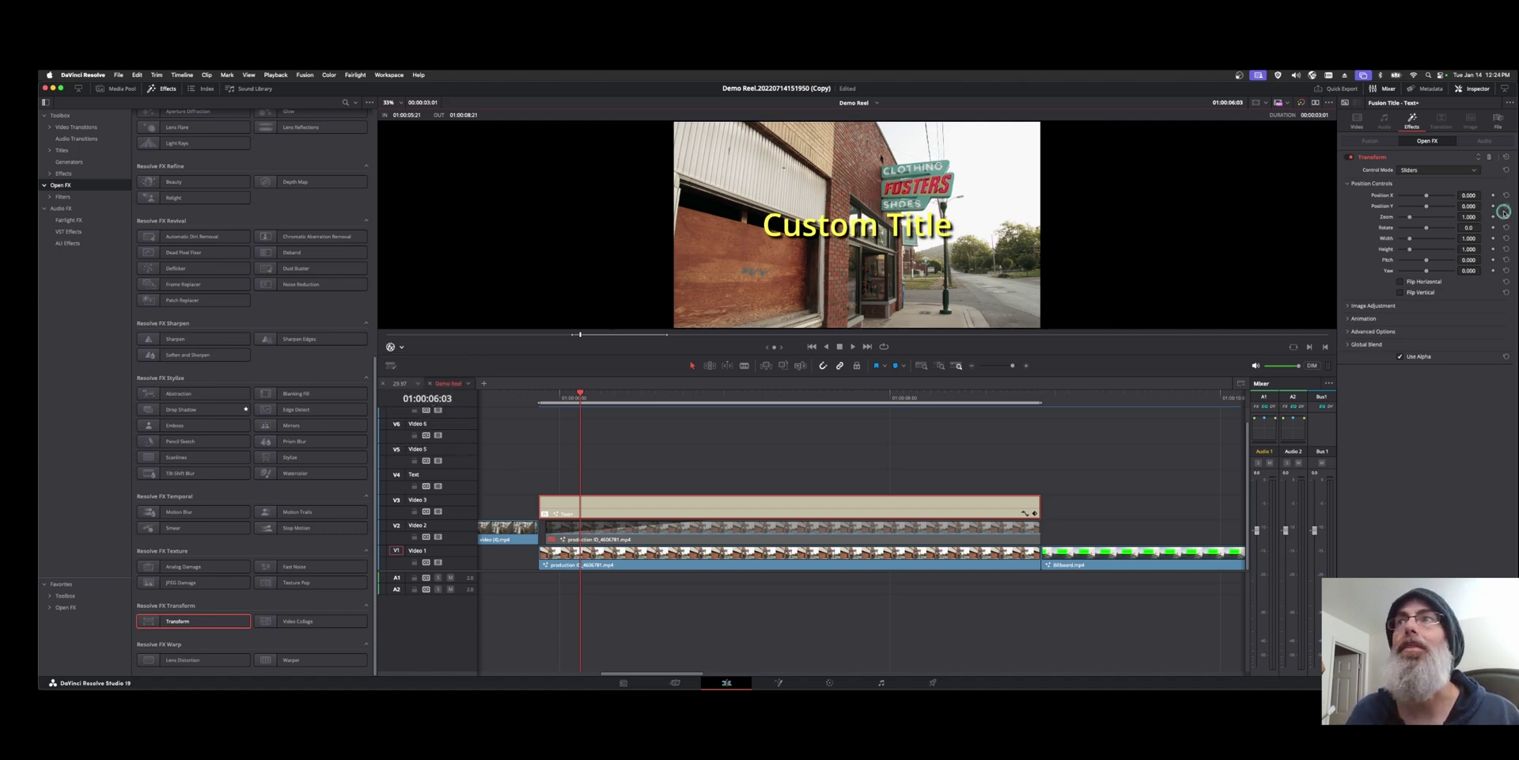
Try offsetting the title by about 0.027 in Position X and rotating it about -1.6 in the Transform effect, and reset it
drag(1427, 196, 1418, 229)
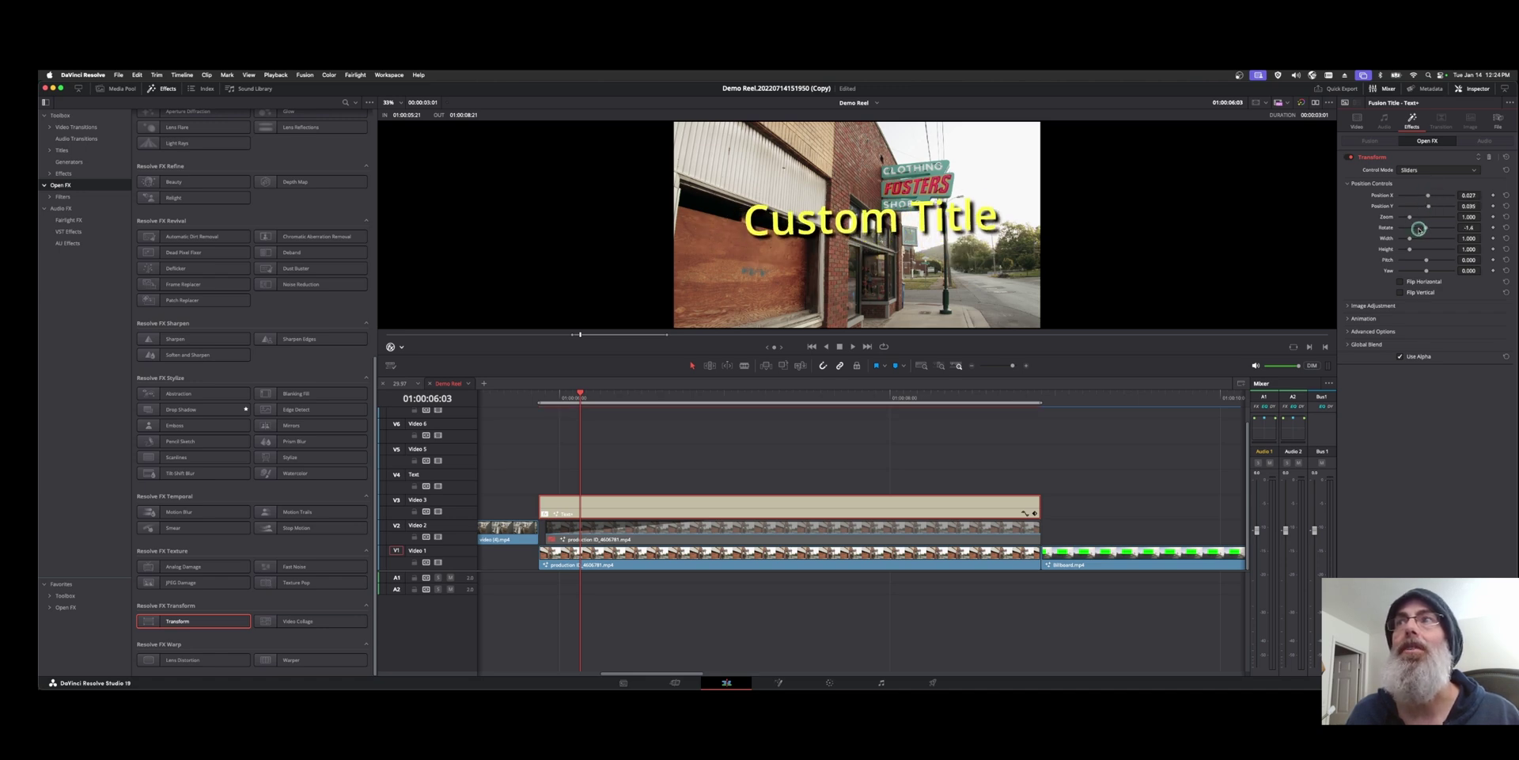
click(1505, 170)
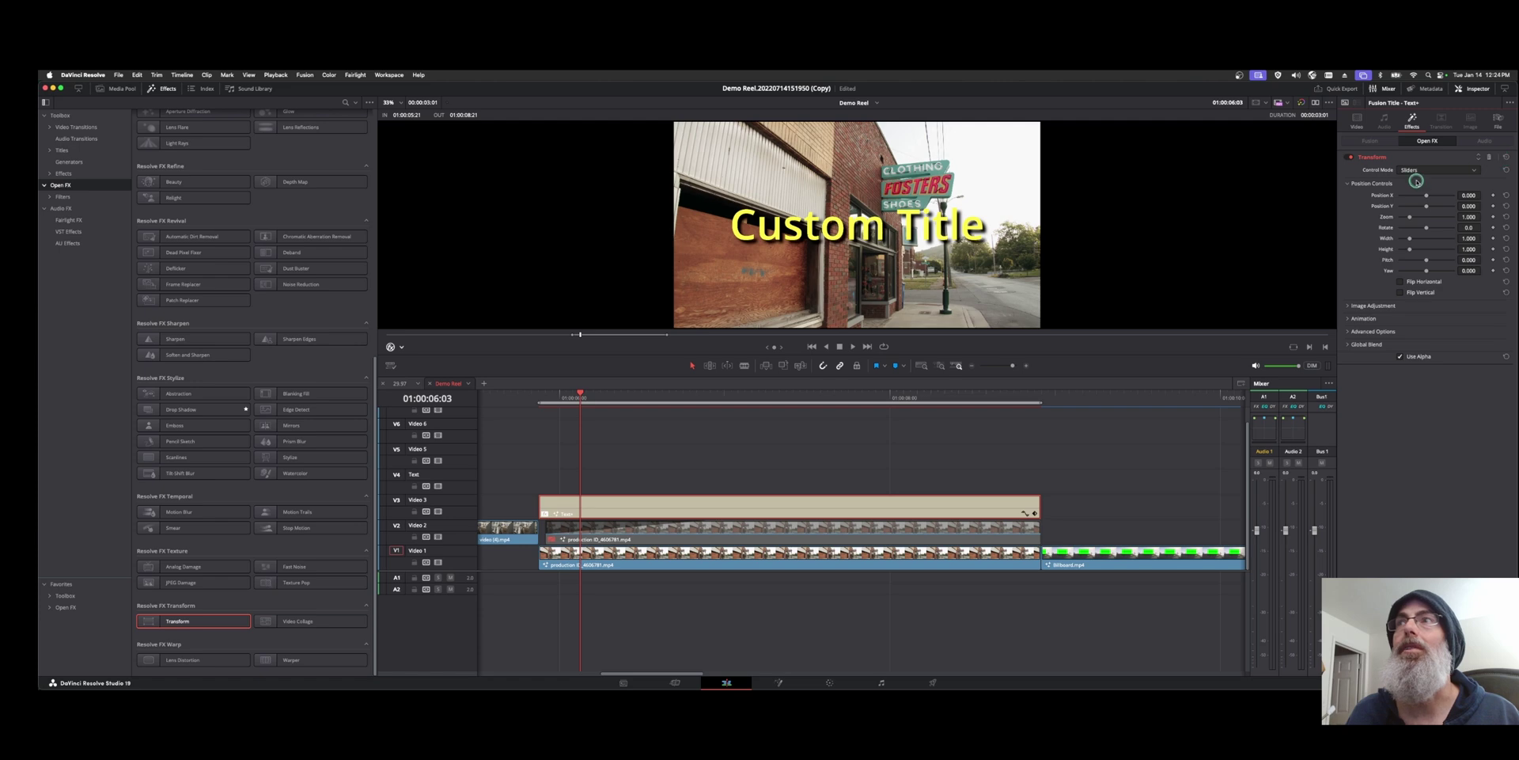
Set the Transform effect's Control Mode to Interactive - Canvas and pull the canvas corners in around the boarded storefront window
click(1416, 170)
click(1425, 190)
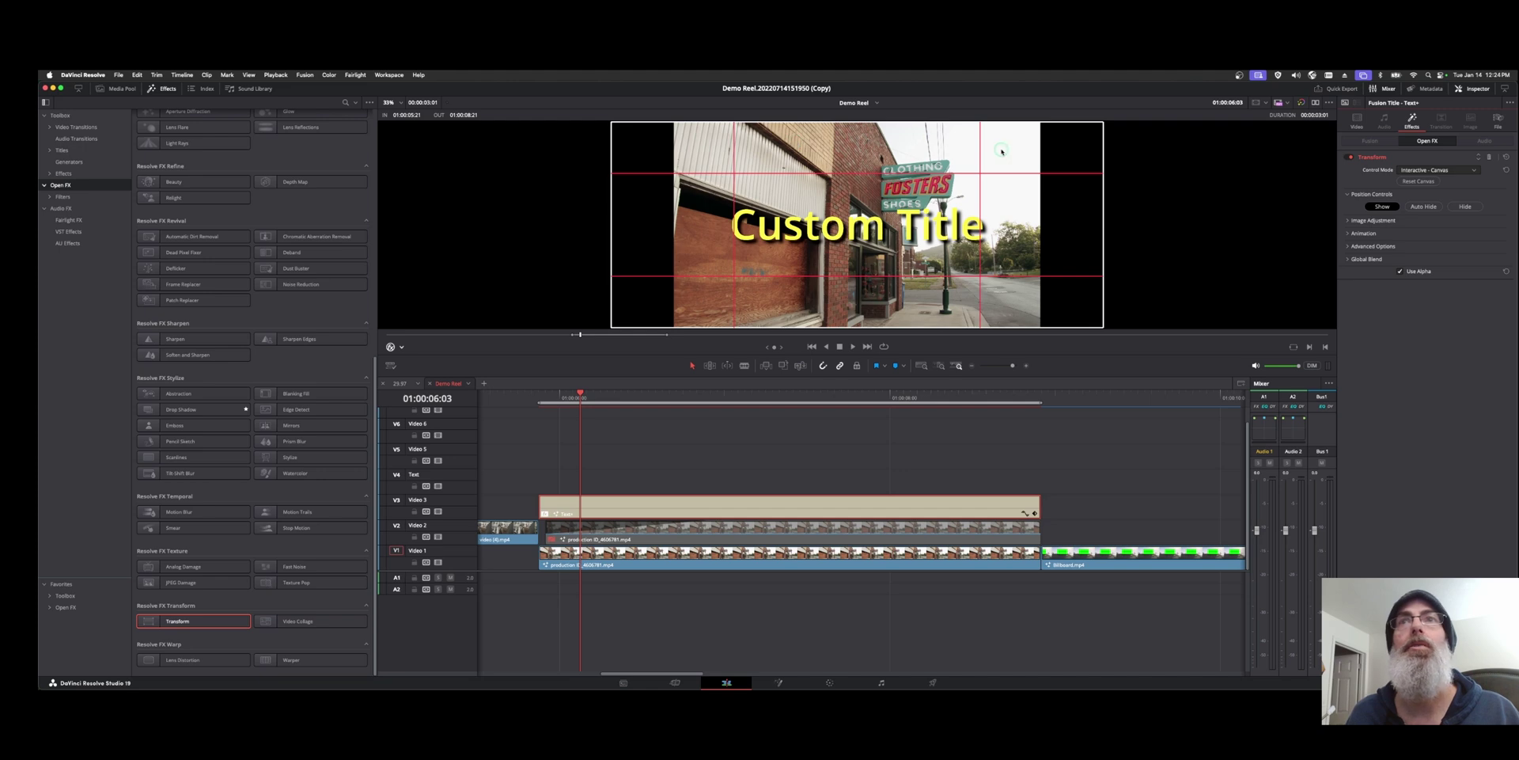
drag(1041, 148, 912, 163)
drag(616, 138, 648, 184)
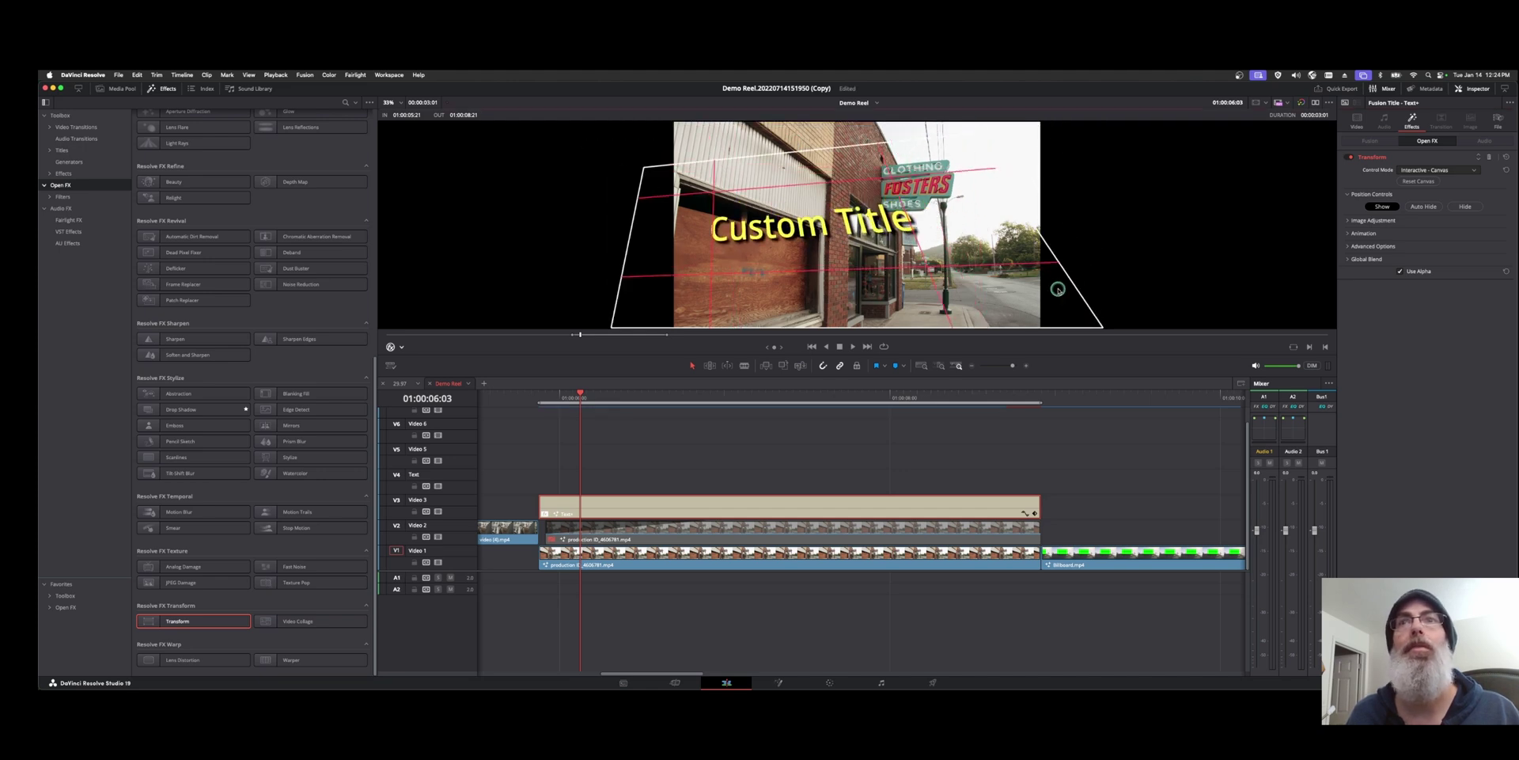
drag(1058, 289, 873, 216)
drag(939, 157, 857, 166)
drag(669, 300, 693, 298)
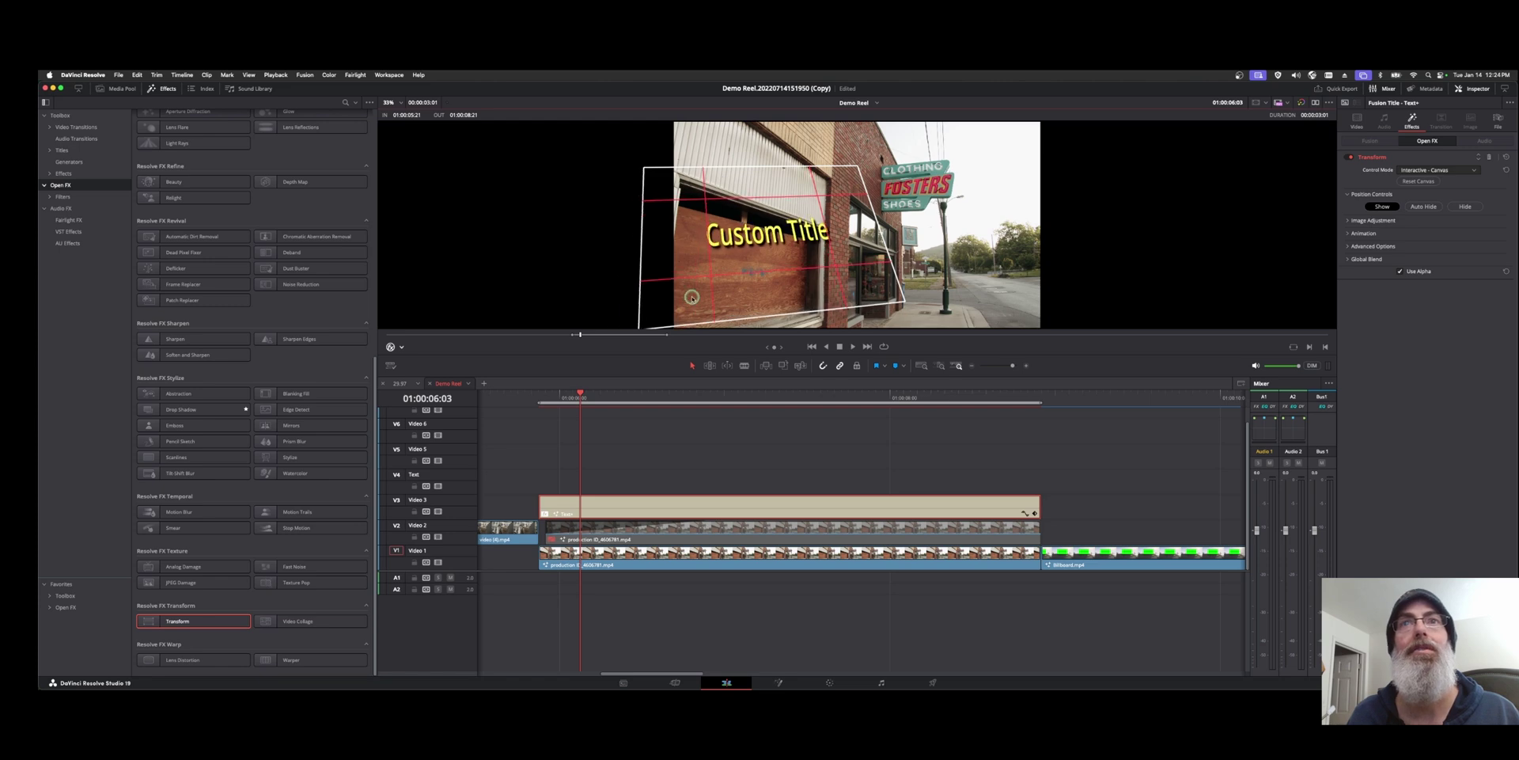
Reshape the canvas corners so the title follows the perspective of the boarded window's panel
drag(857, 167, 820, 223)
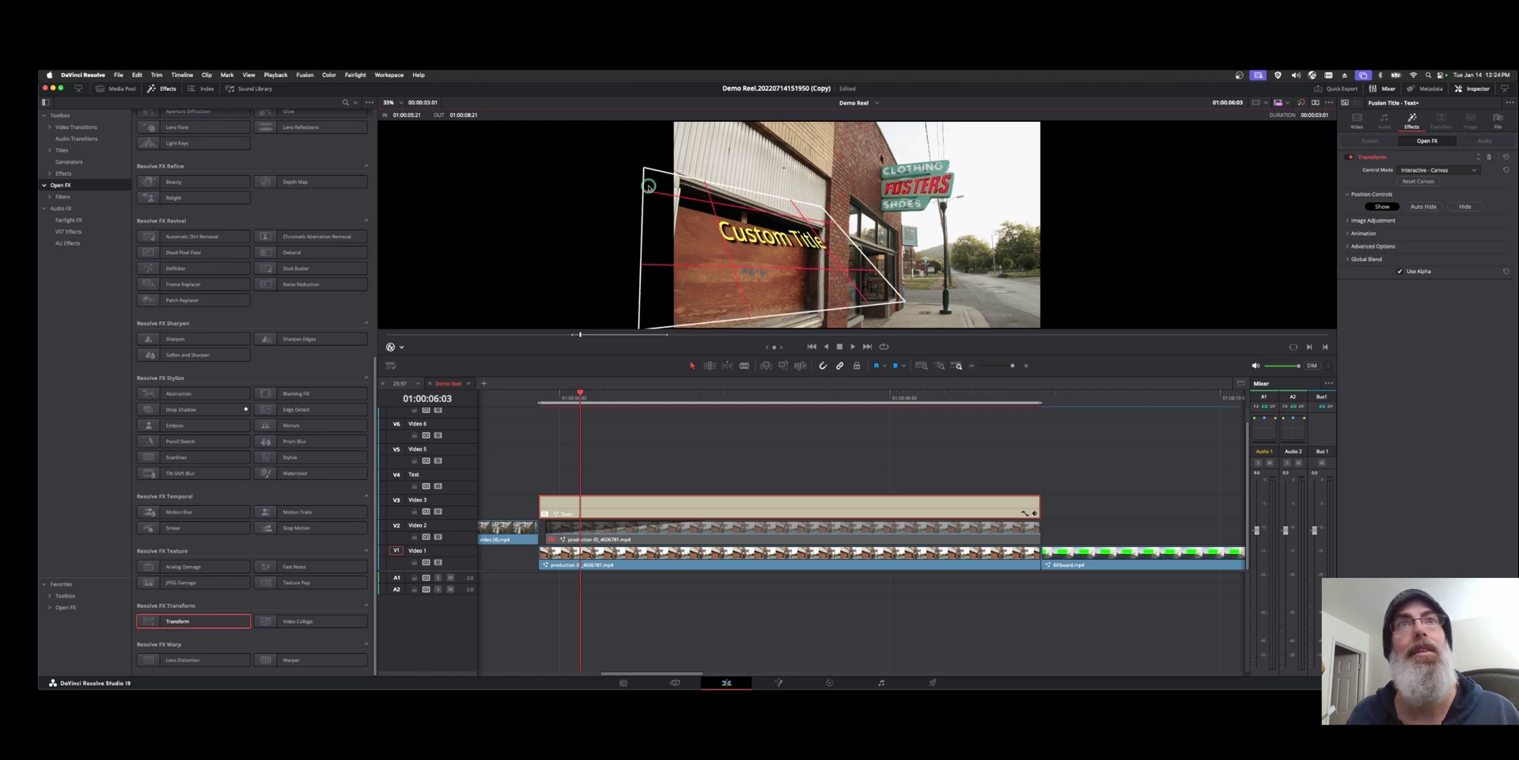
drag(648, 186, 674, 192)
drag(870, 296, 822, 313)
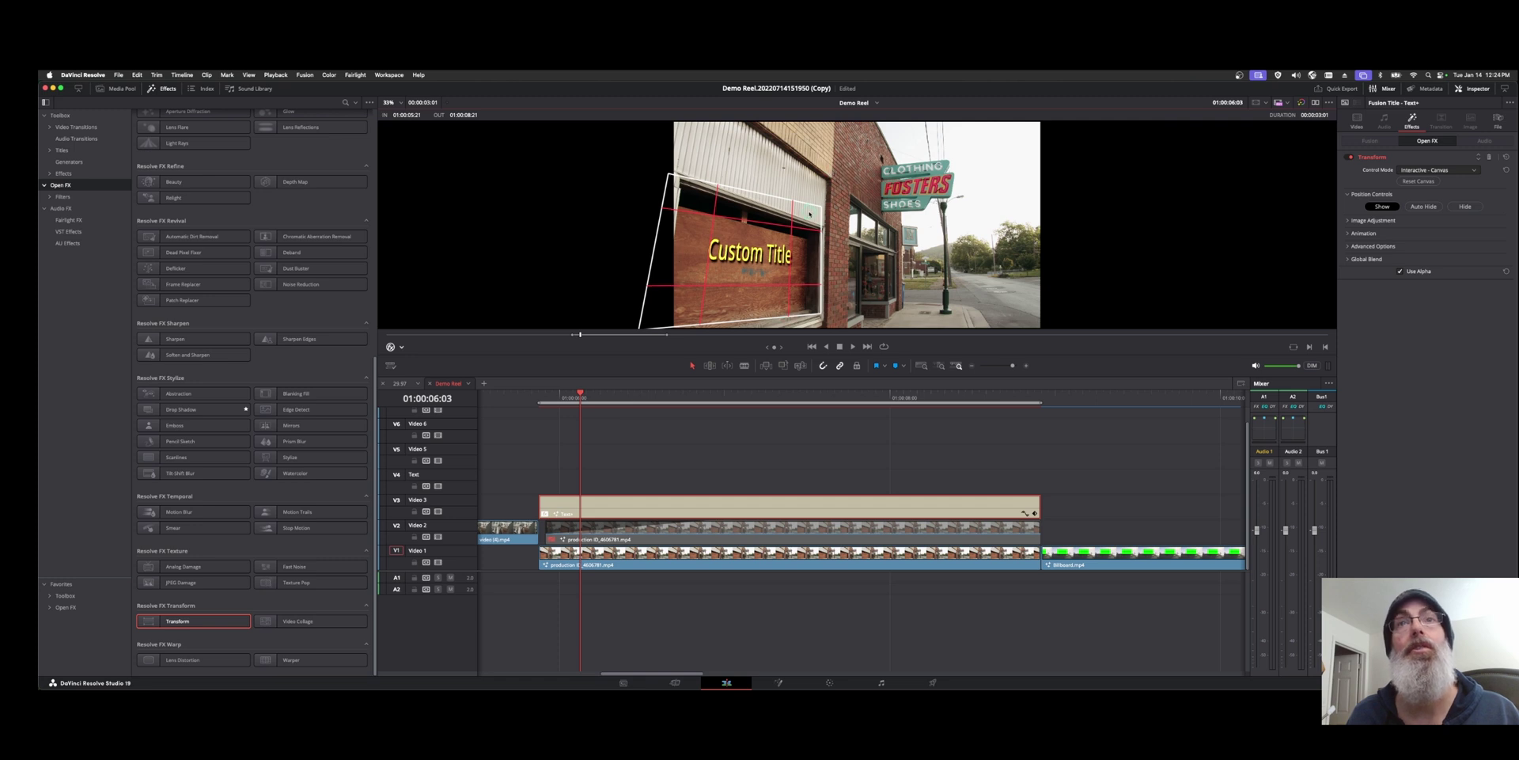
drag(810, 213, 811, 234)
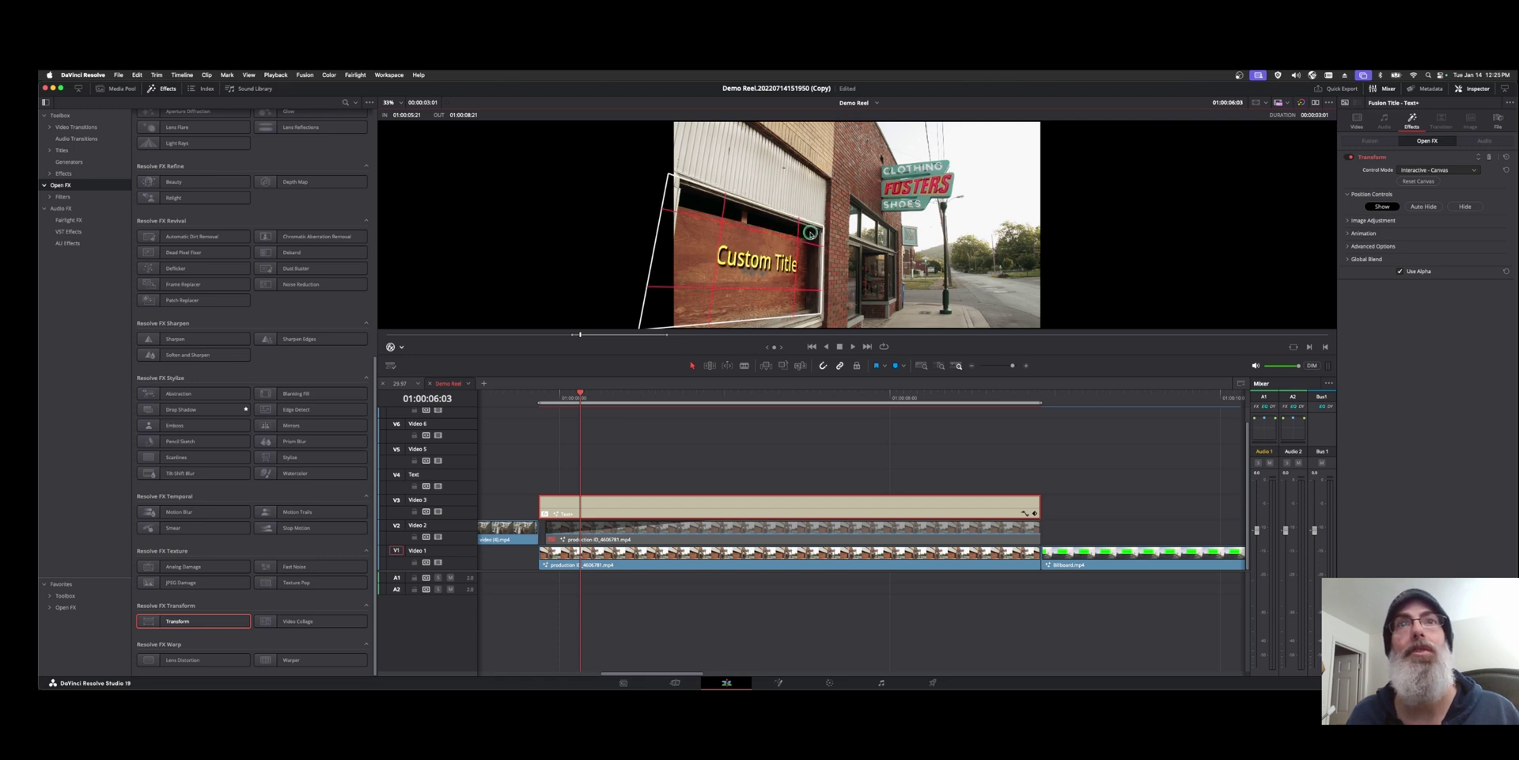
drag(649, 323, 629, 353)
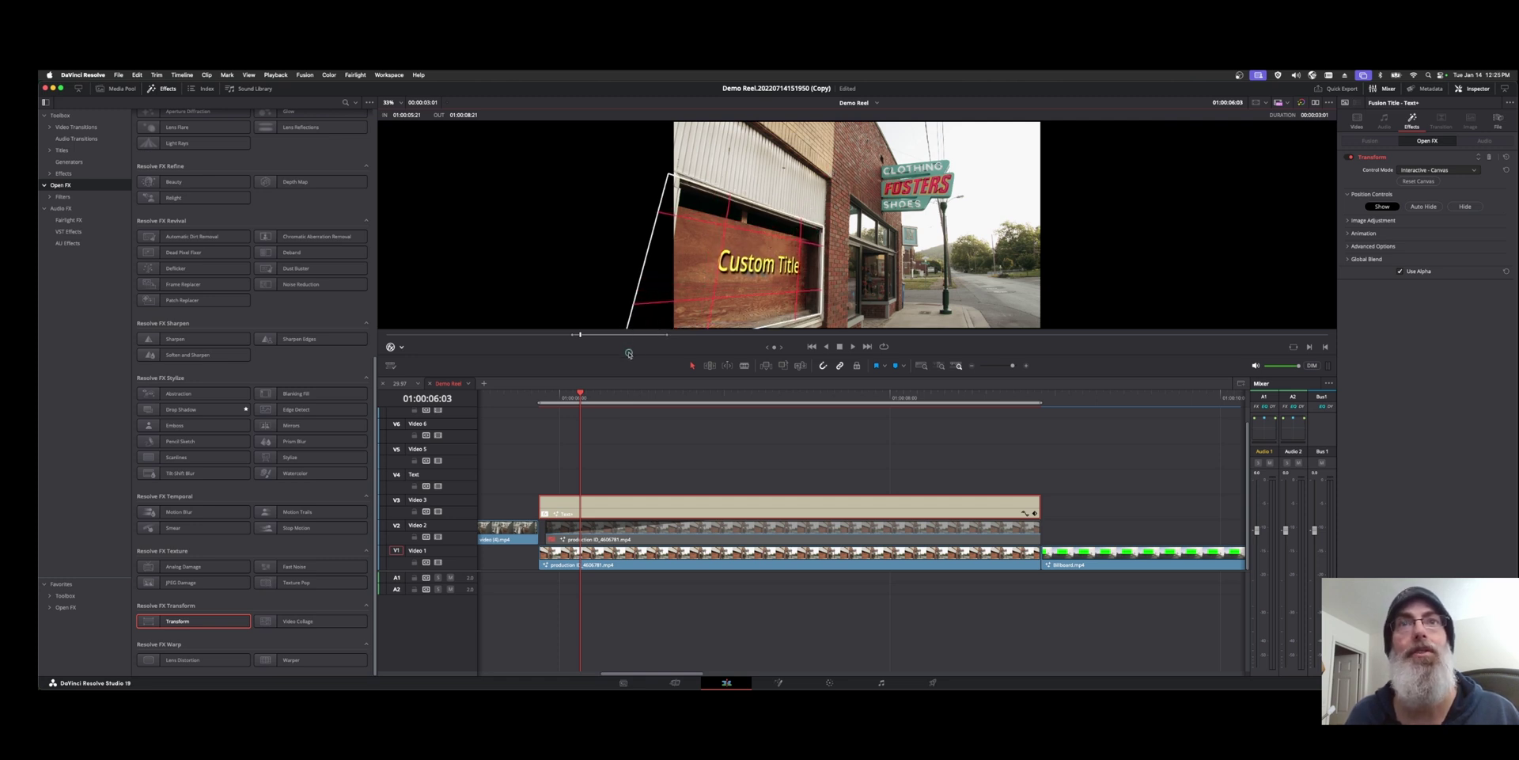
Fine-tune the left corners of the title's canvas, extending them outward beyond the video frame
scroll(608, 277, down, 3)
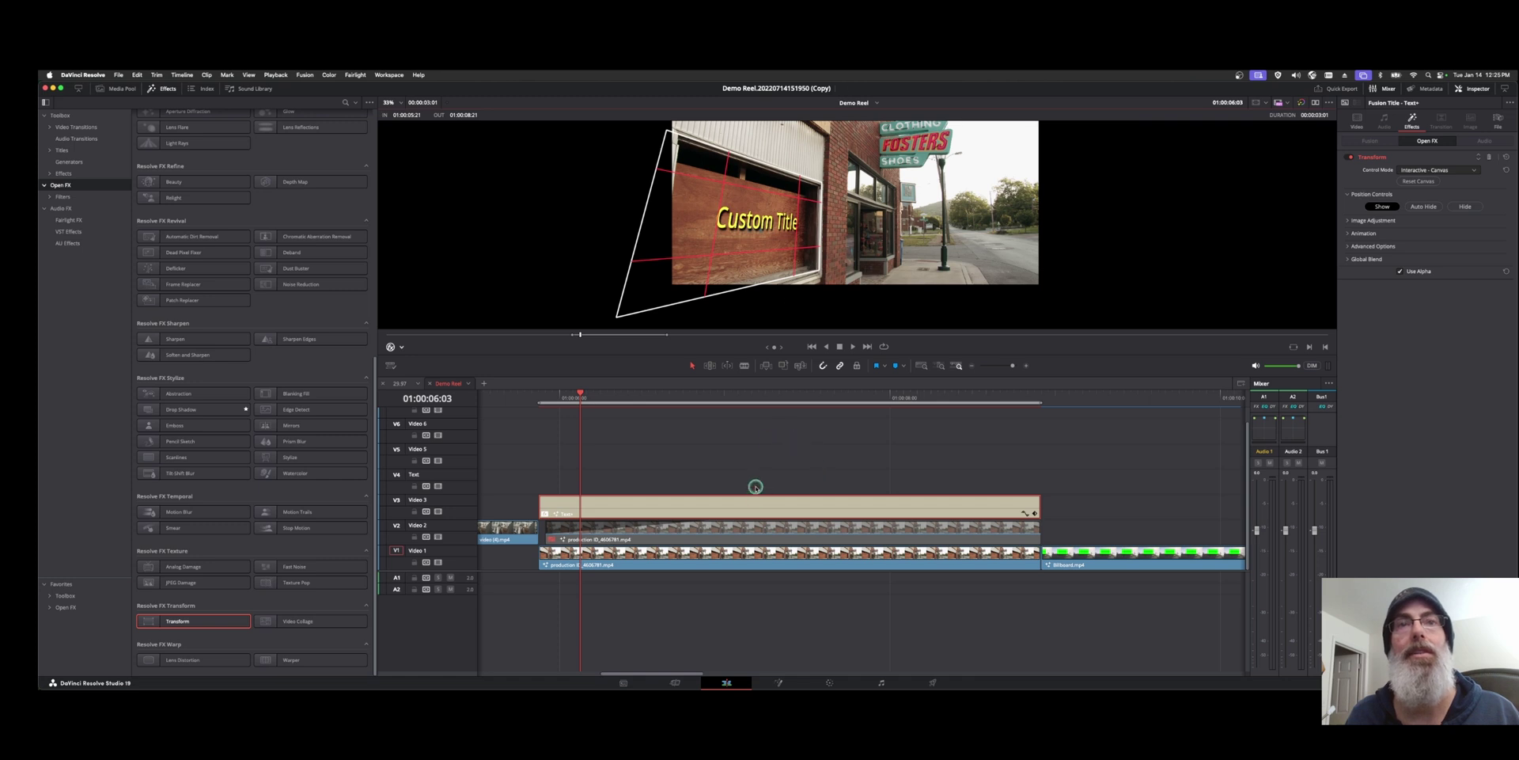
scroll(742, 276, down, 4)
drag(741, 276, 729, 282)
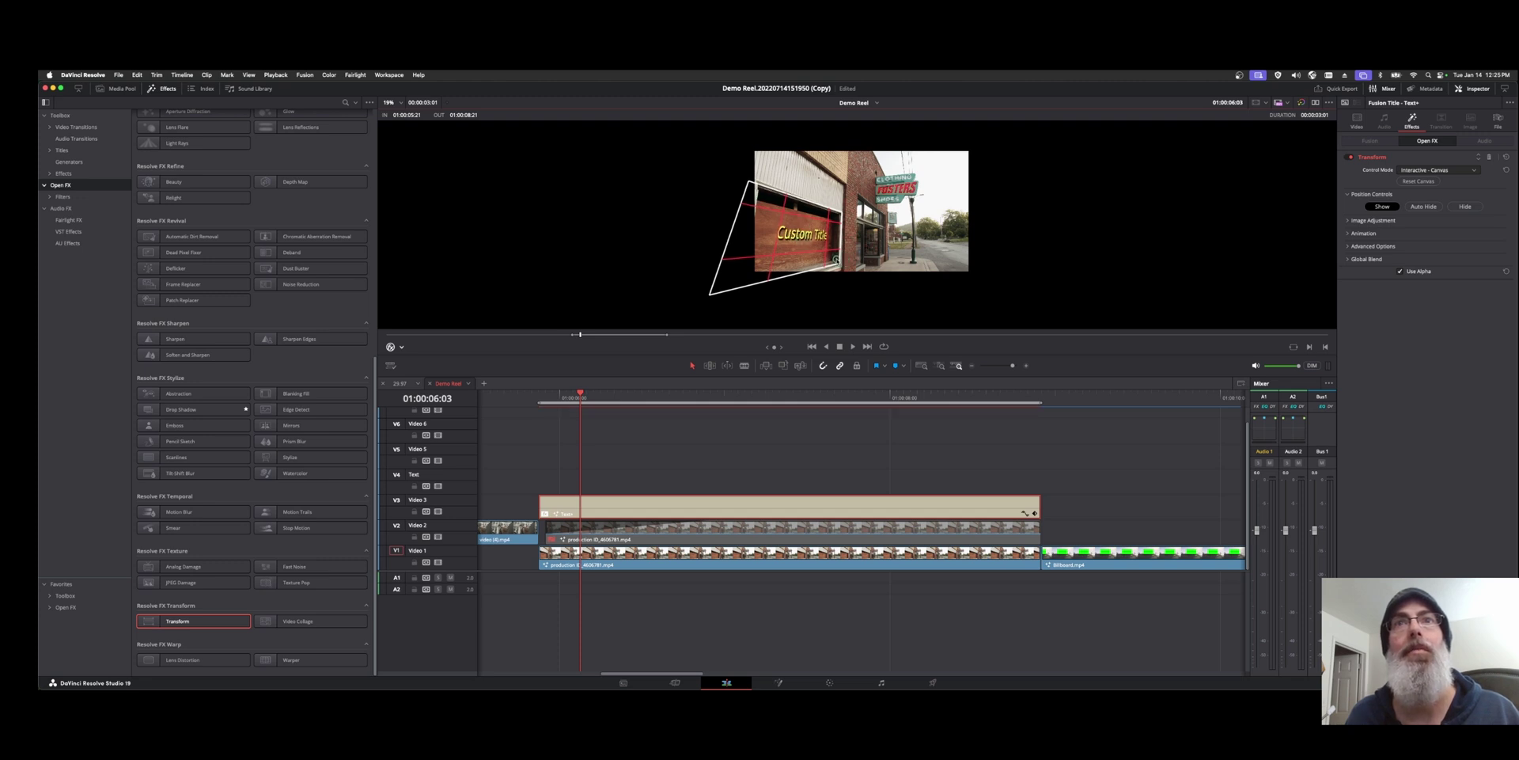
scroll(835, 259, up, 2)
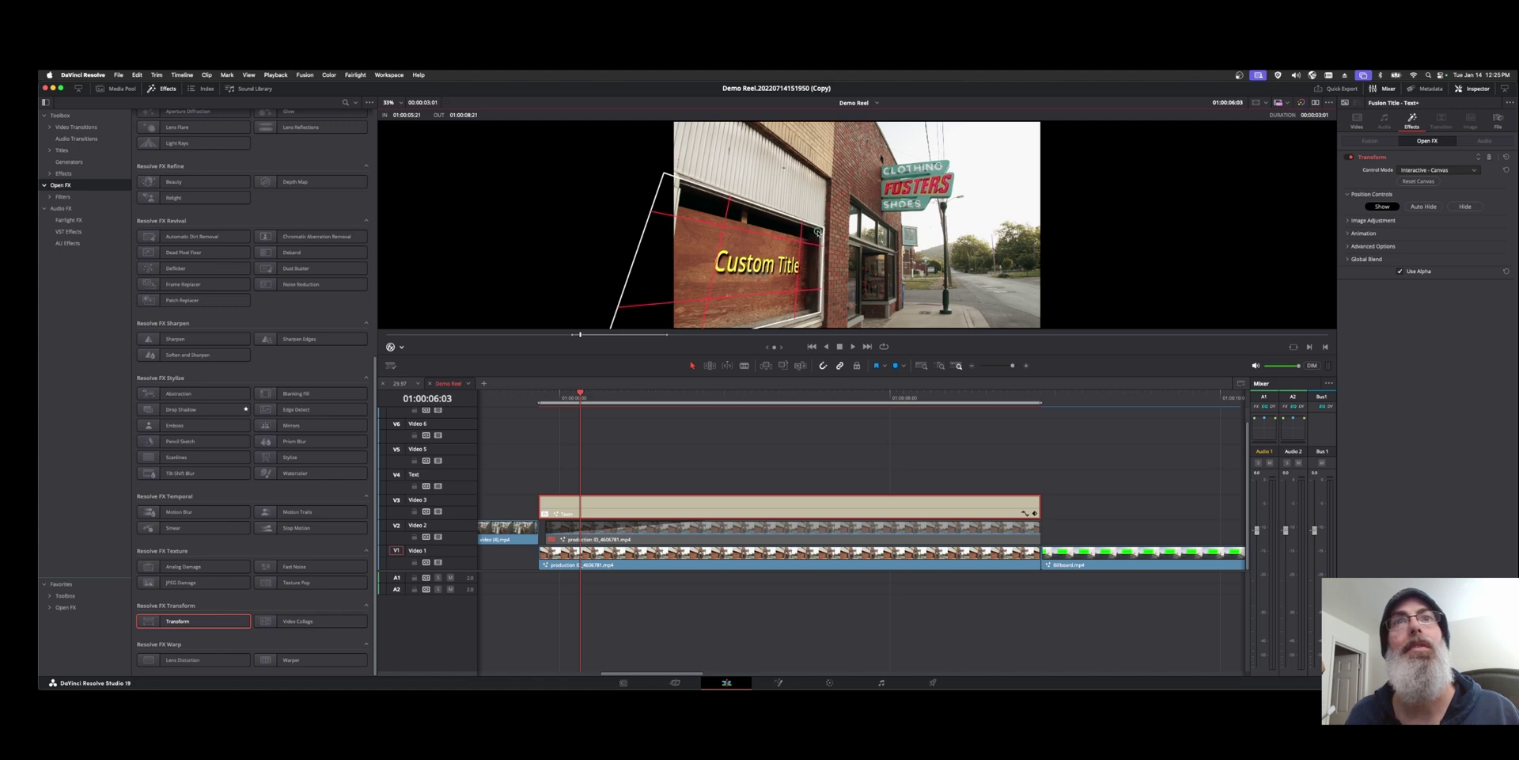
drag(664, 173, 662, 170)
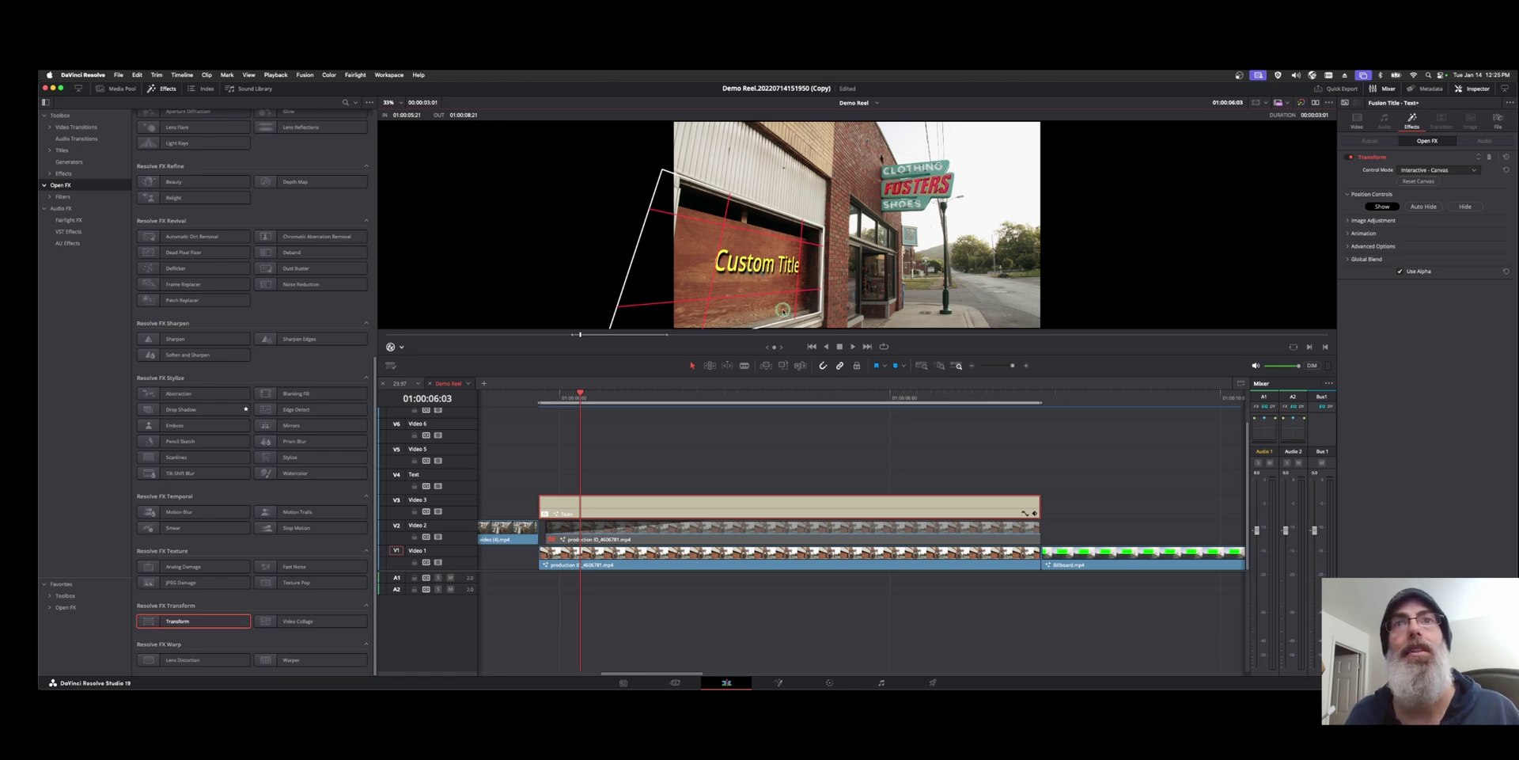
Scrub the timeline around 01:00:06:00 to check how the title sits on the boarded window across frames
click(587, 398)
drag(587, 400, 573, 398)
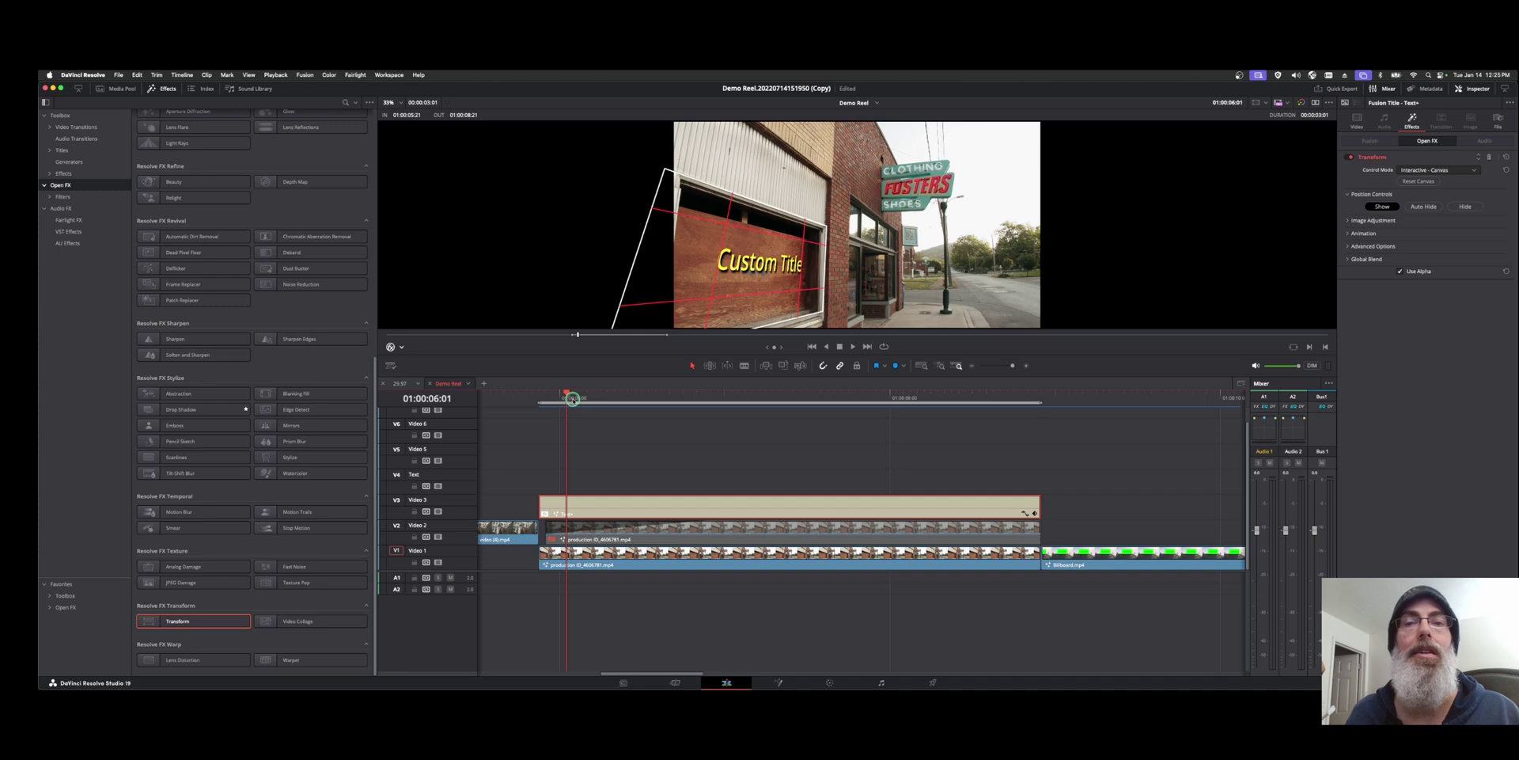
click(603, 403)
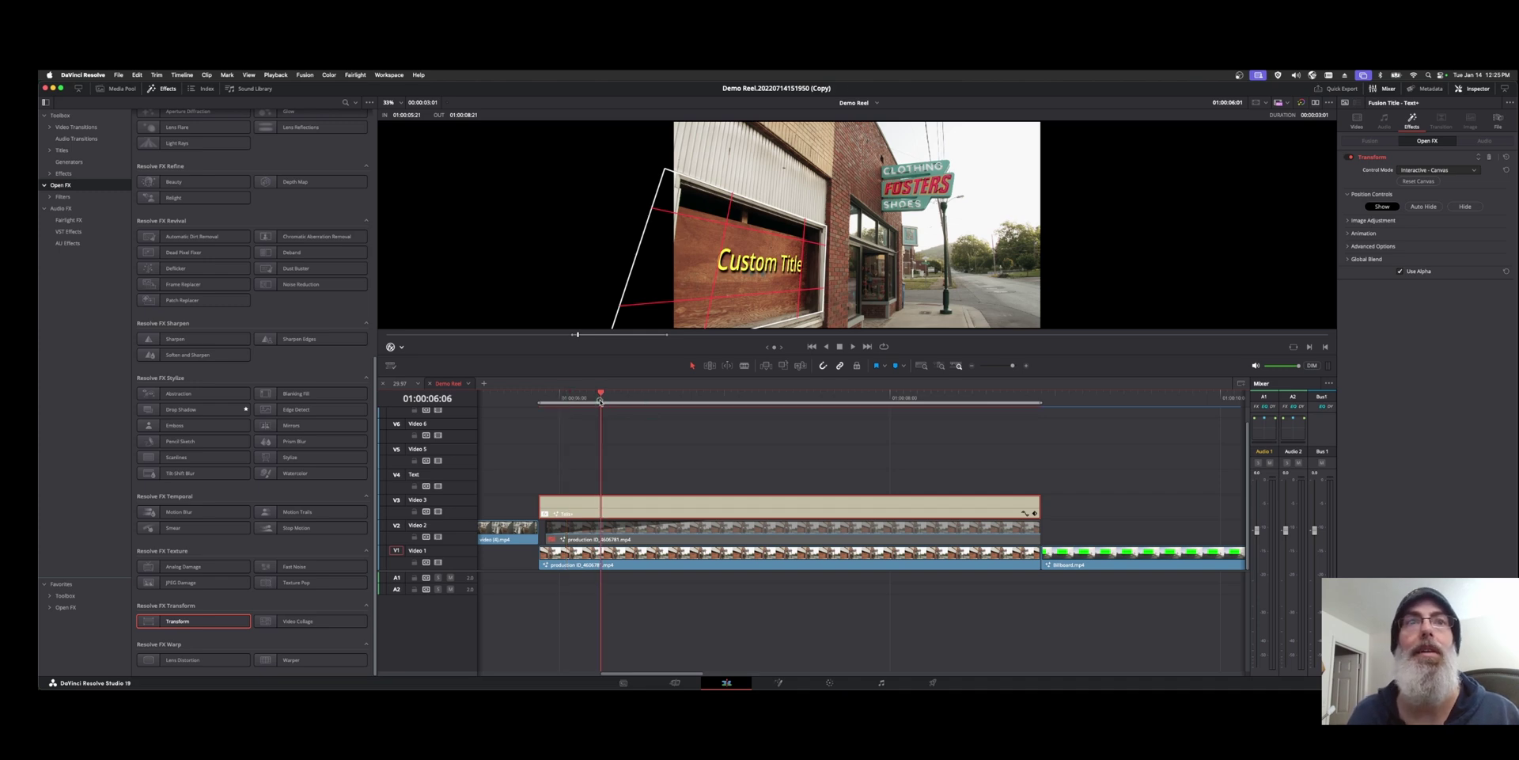
click(569, 402)
drag(568, 401, 559, 398)
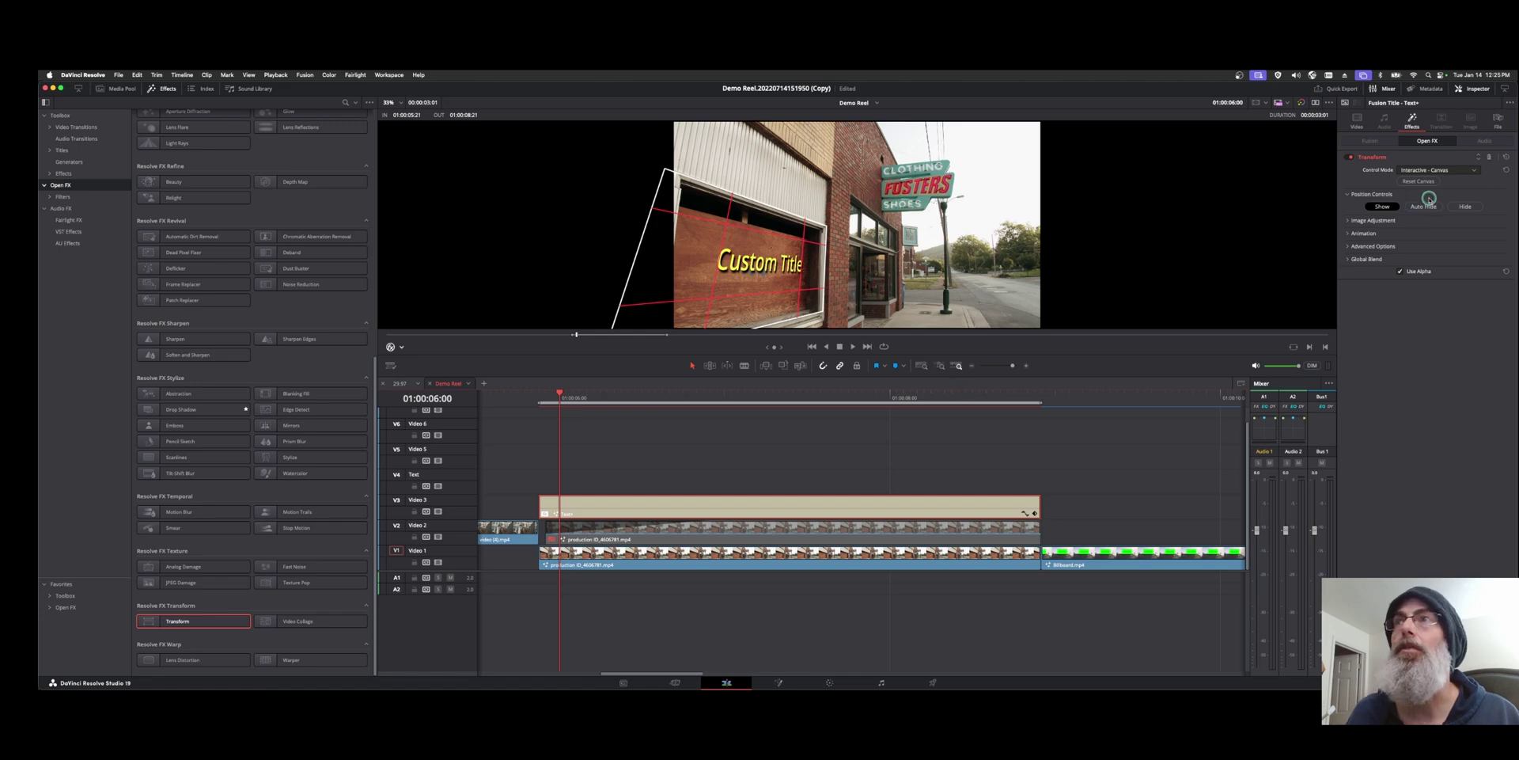
Reveal the Transform effect's Image Adjustment and Animation settings and add a Canvas keyframe near the title's start at 01:00:05:22
click(1351, 221)
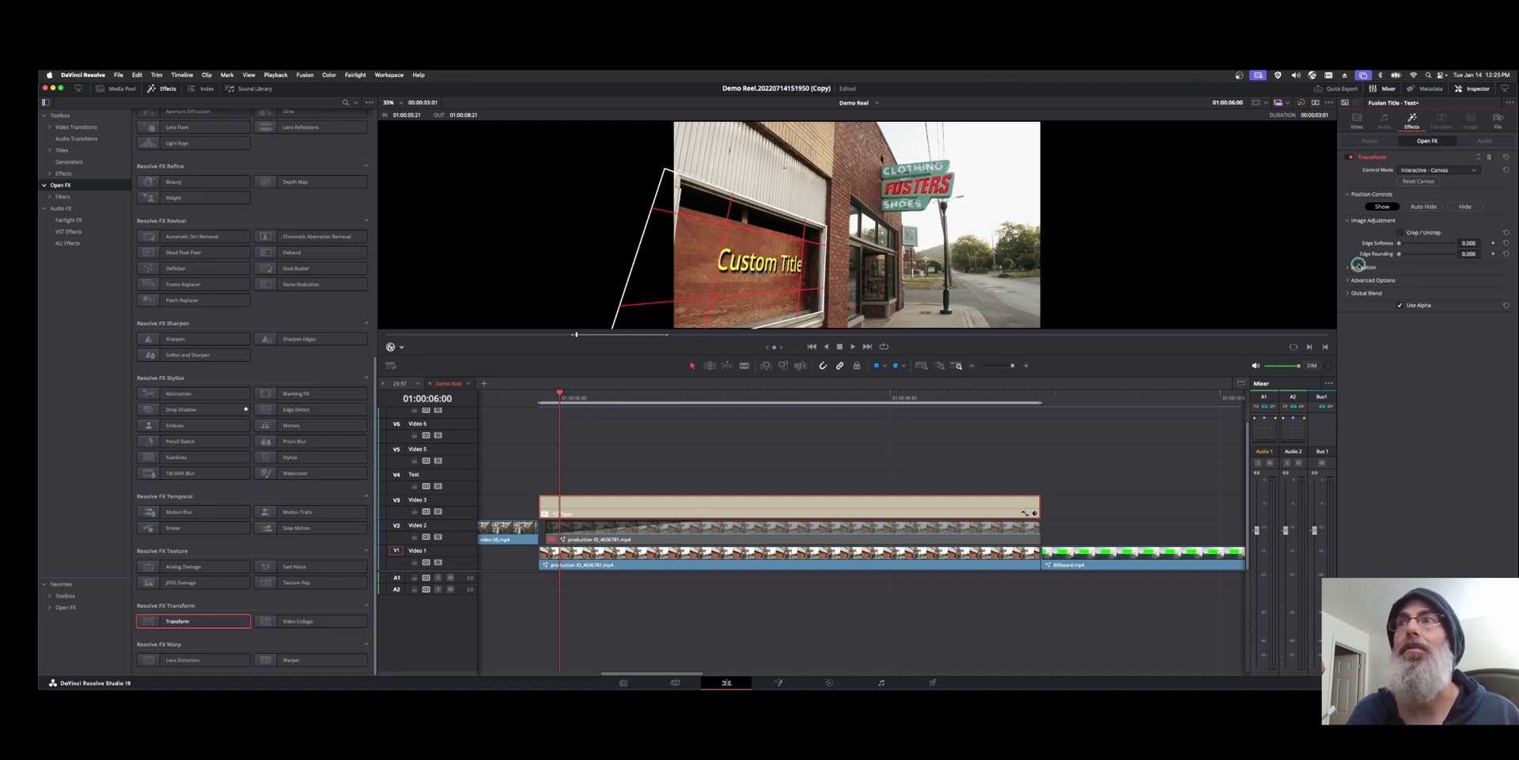
click(1354, 267)
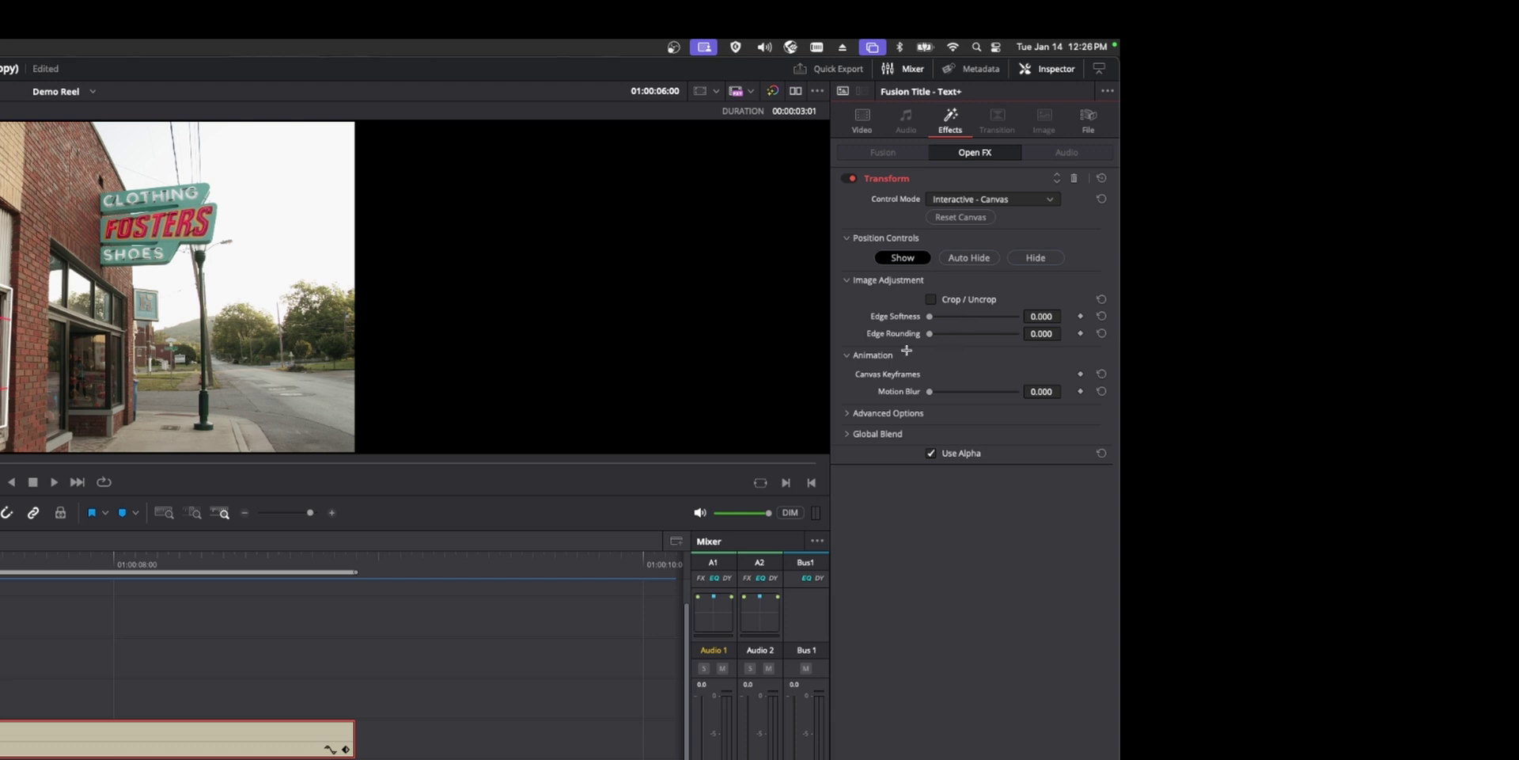
mouse_move(927, 353)
mouse_down()
mouse_move(838, 354)
mouse_move(1084, 394)
mouse_move(951, 355)
mouse_up()
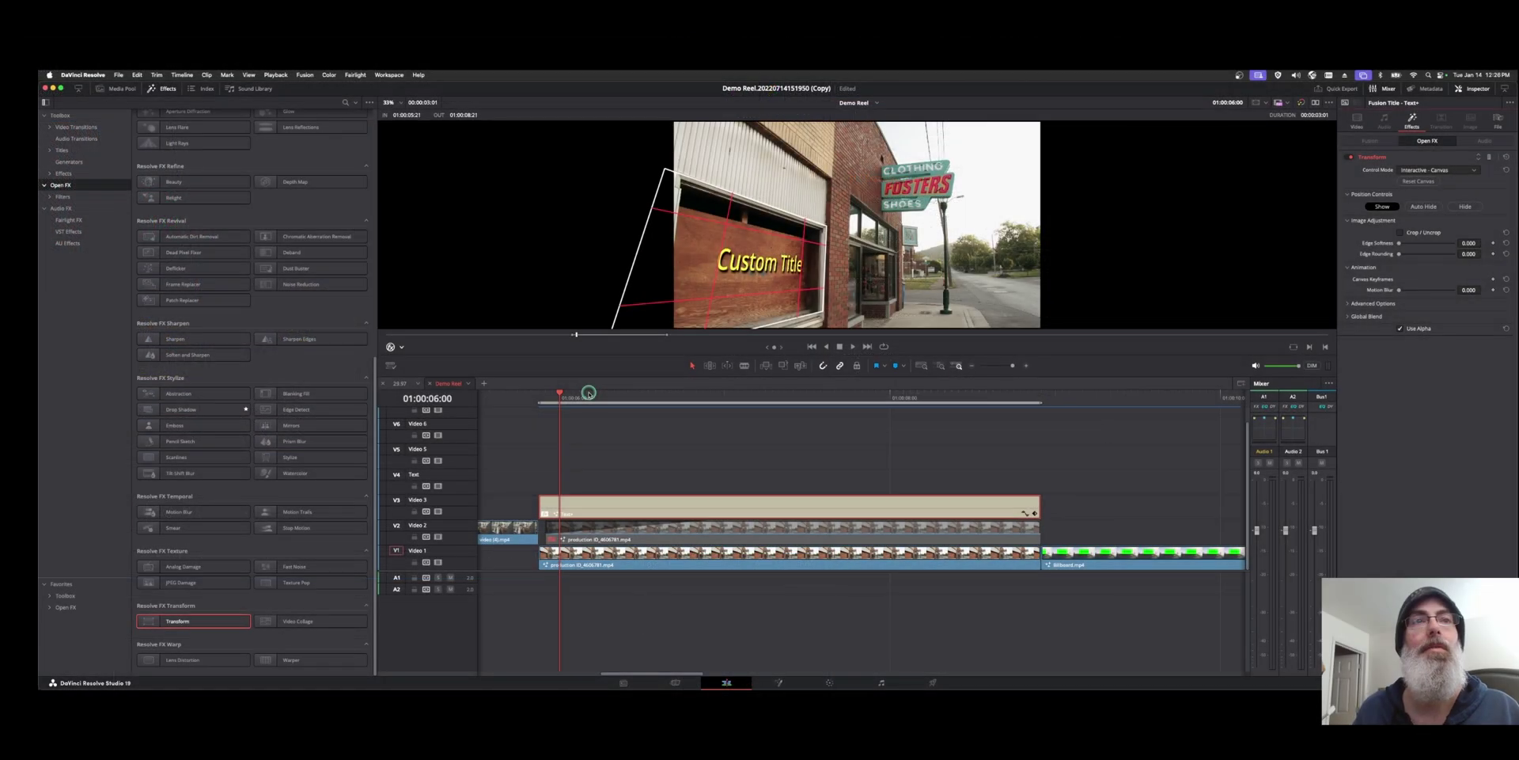
click(589, 393)
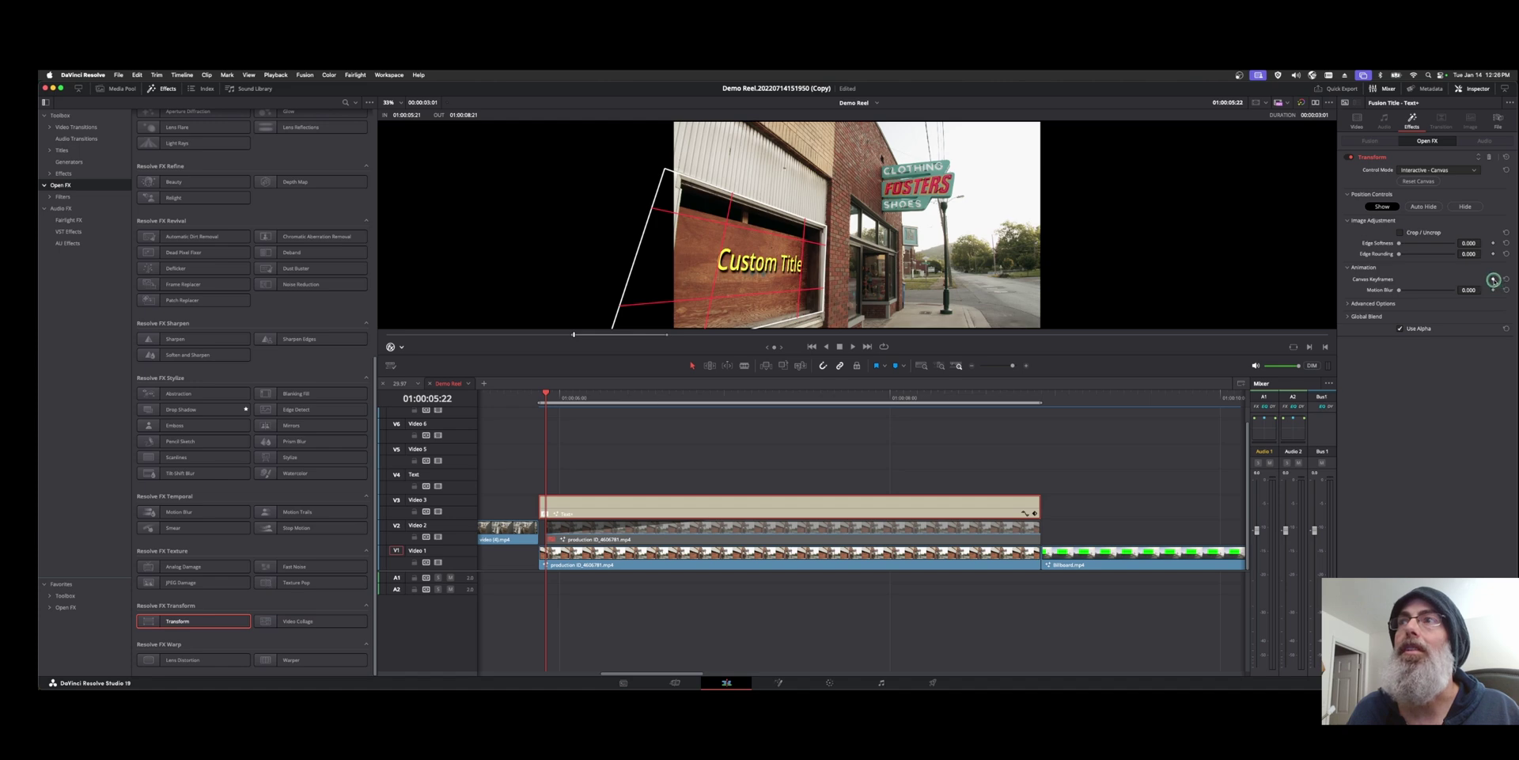
click(1493, 279)
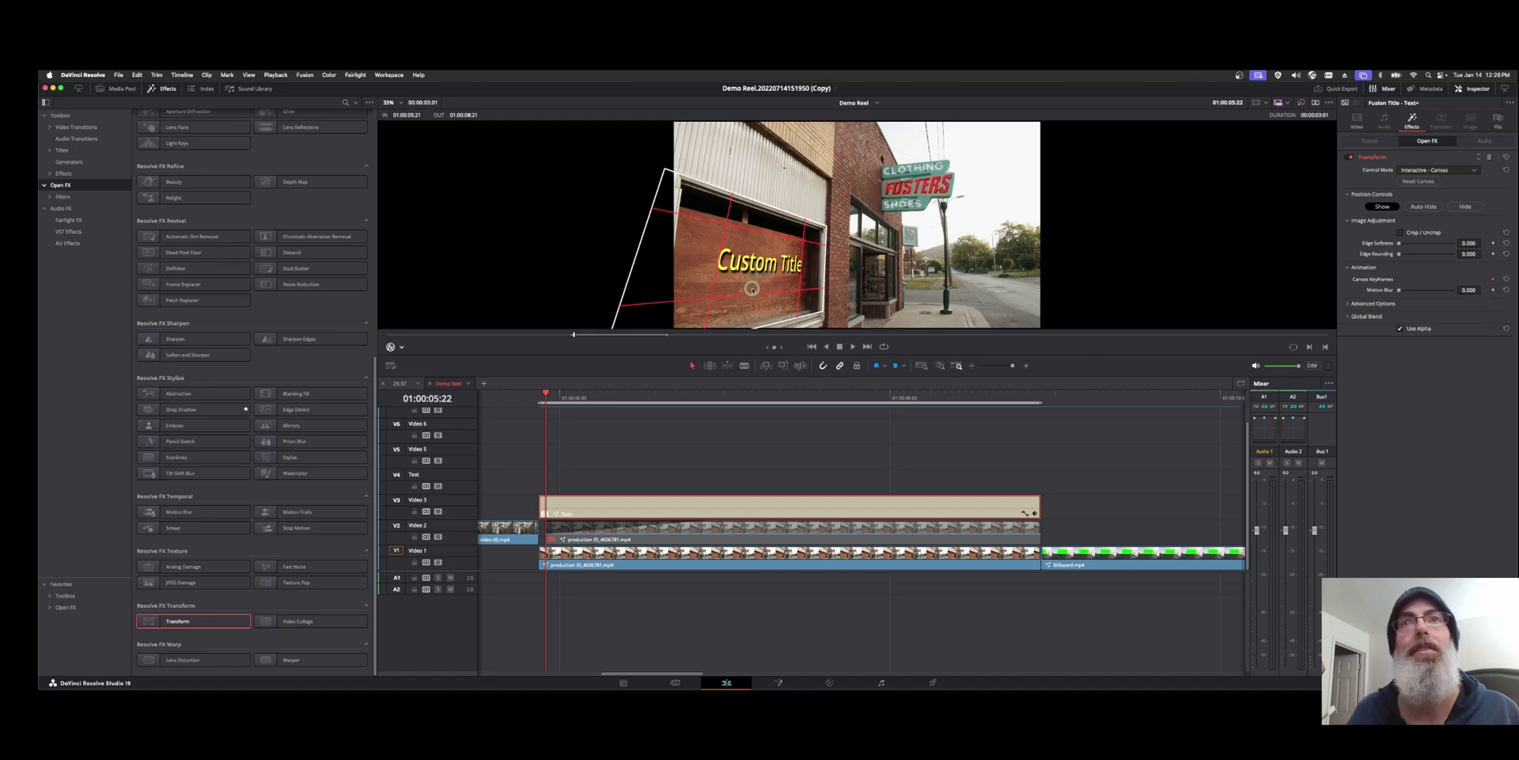
Go to the title's last frame at 01:00:08:21 and shift the whole canvas slightly left to realign the title with the boarded window
click(599, 399)
key(Down)
key(Left)
key(Right)
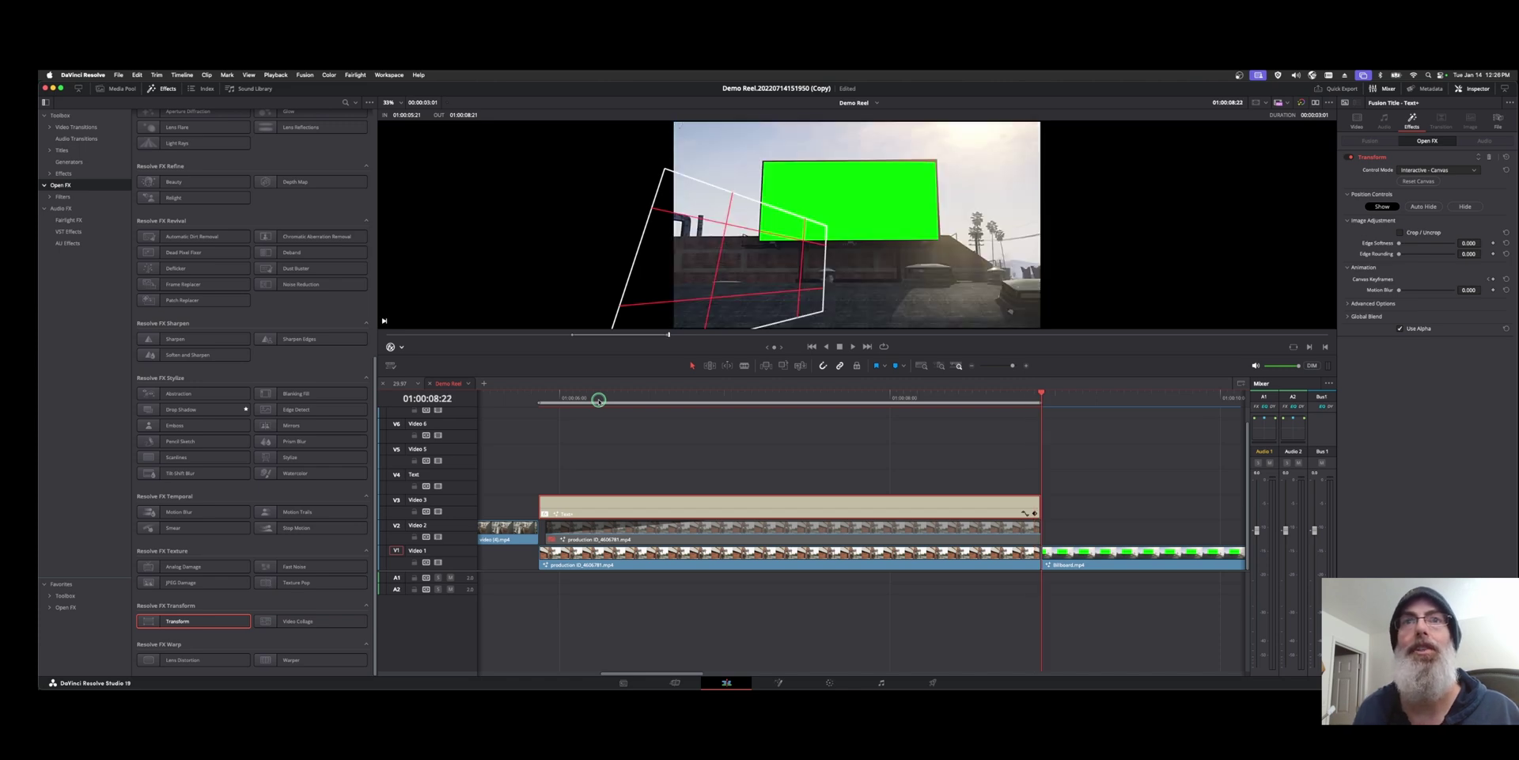
key(Left)
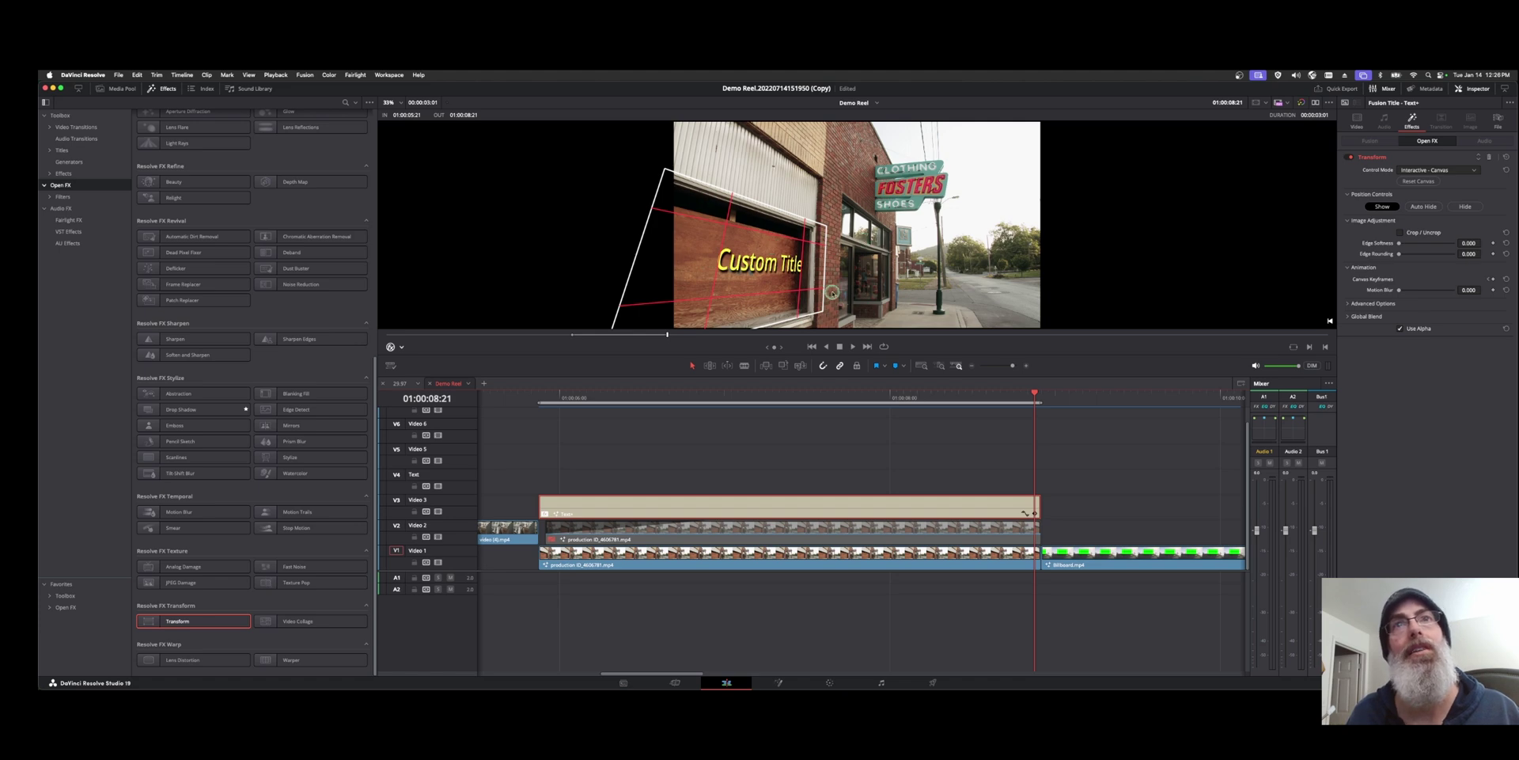
drag(789, 266, 775, 268)
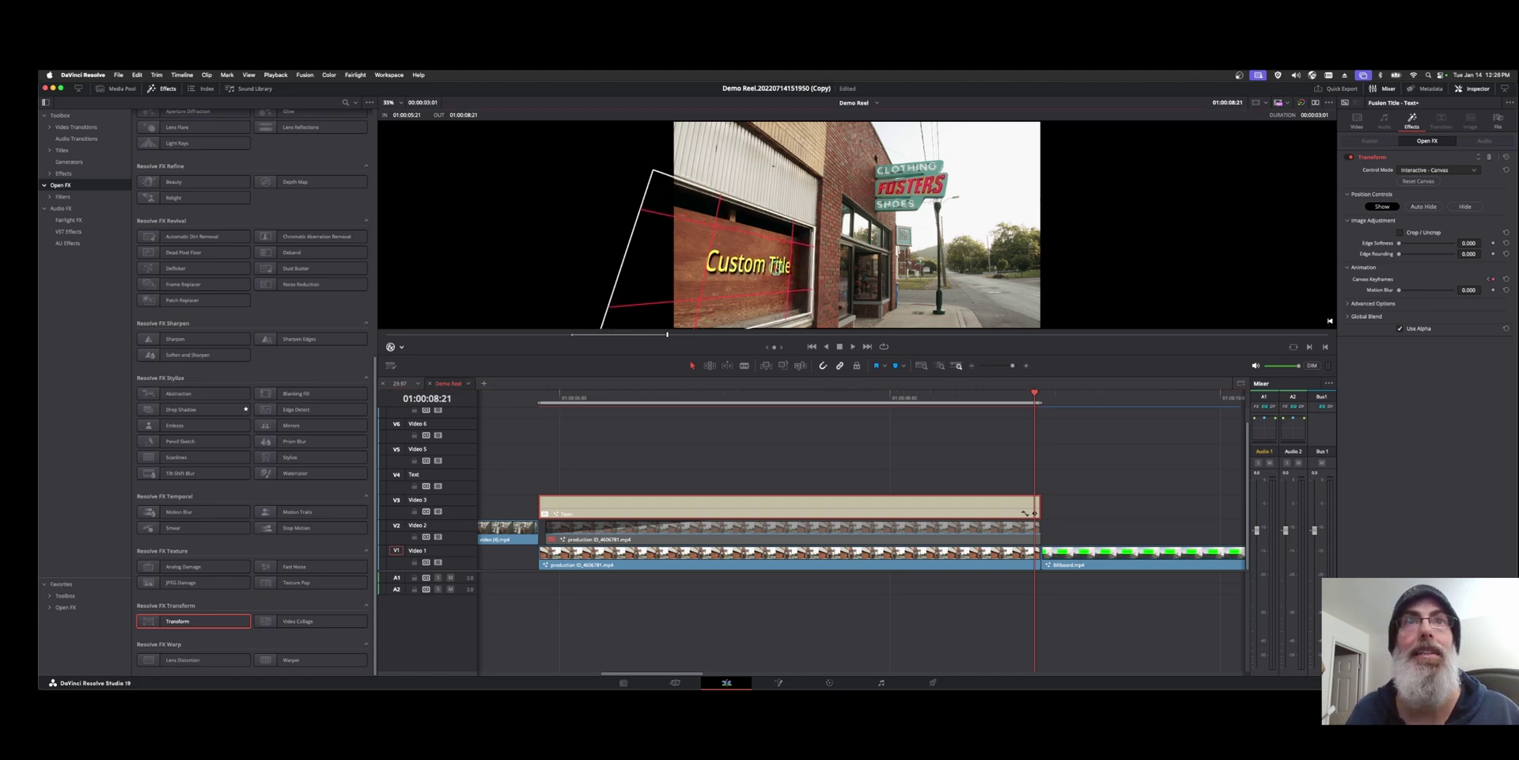
Compare the title's placement on the boarded window at the 01:00:05:22 and 01:00:08:21 canvas keyframes
key(bracketleft)
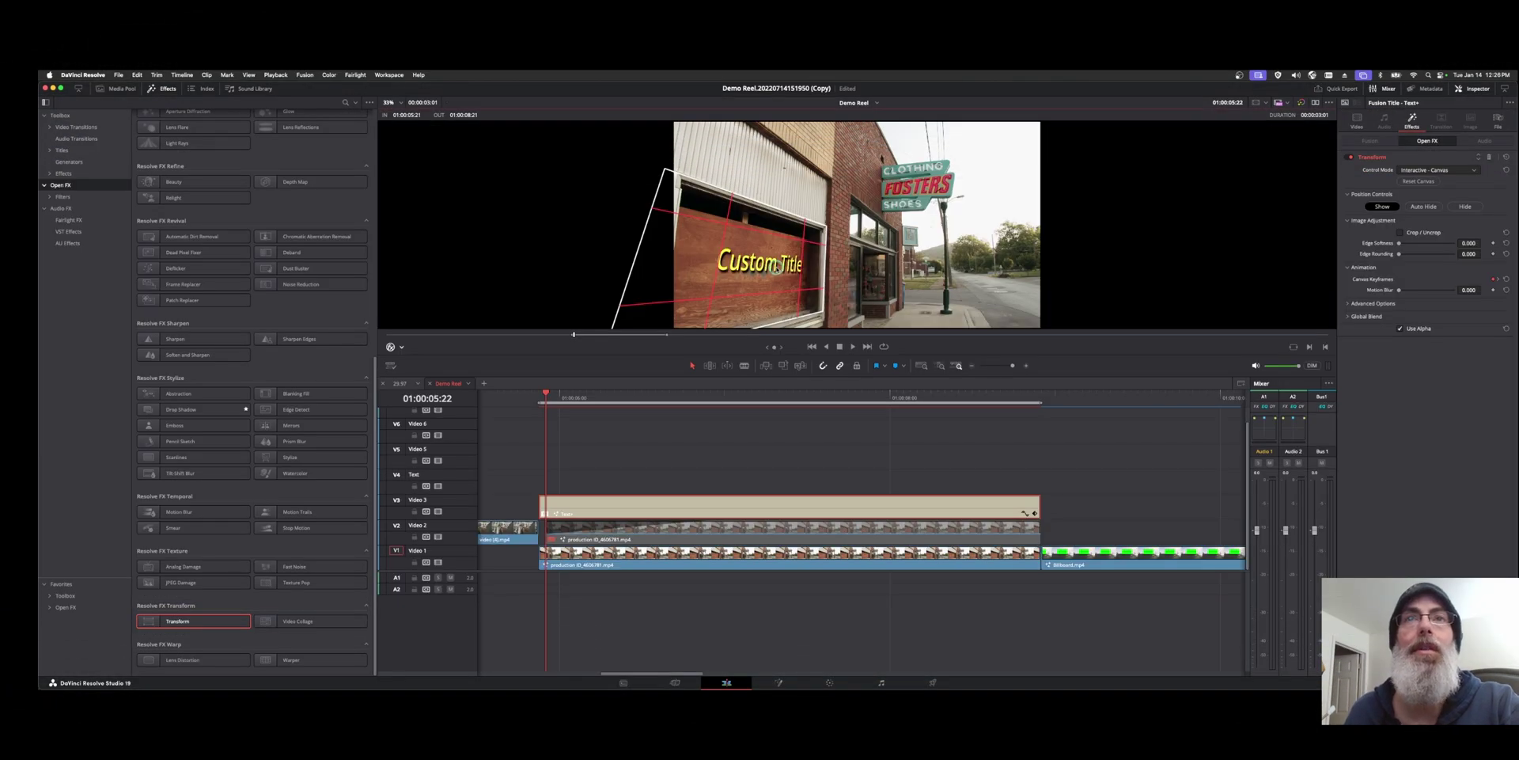
key(])
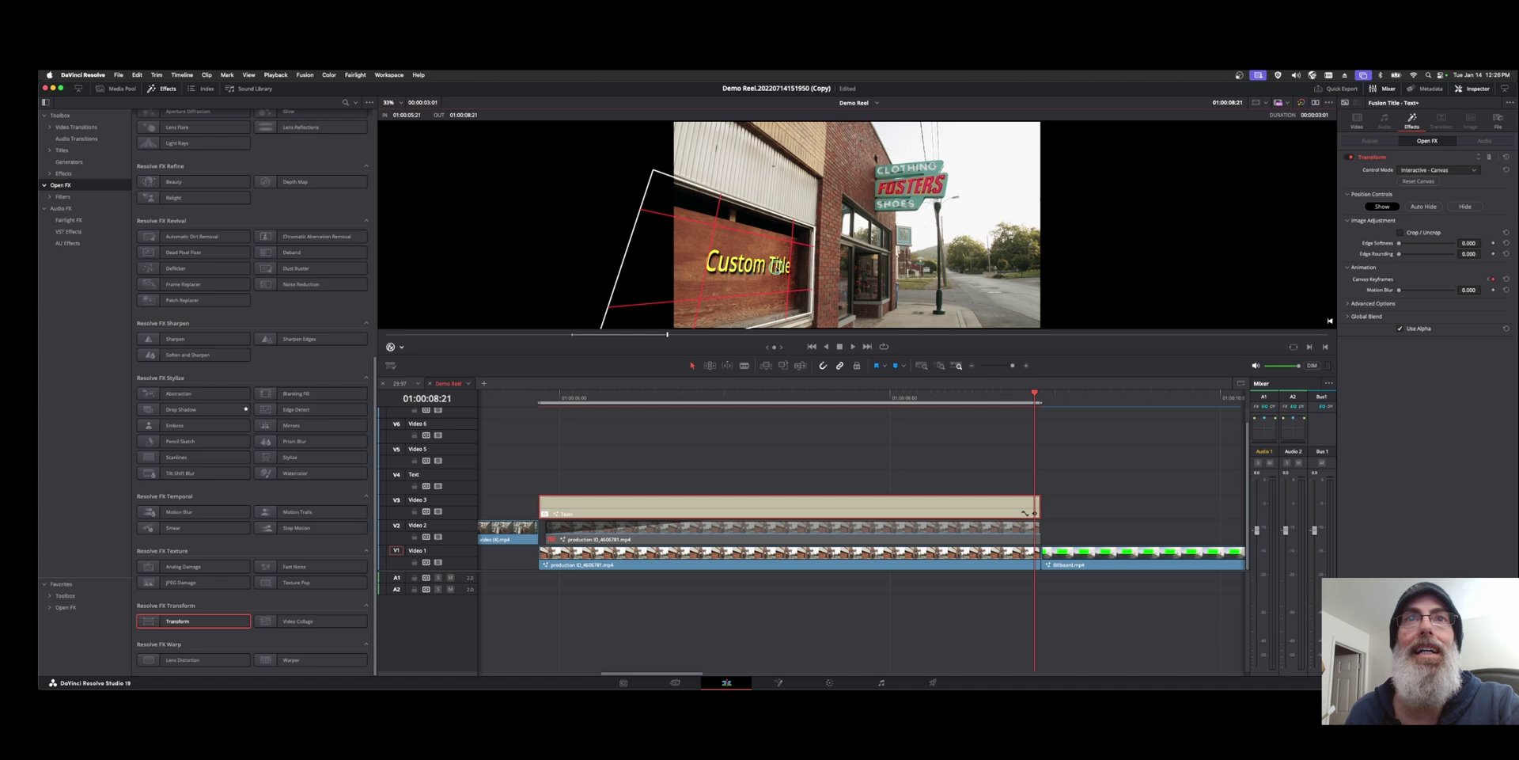
key([)
key(])
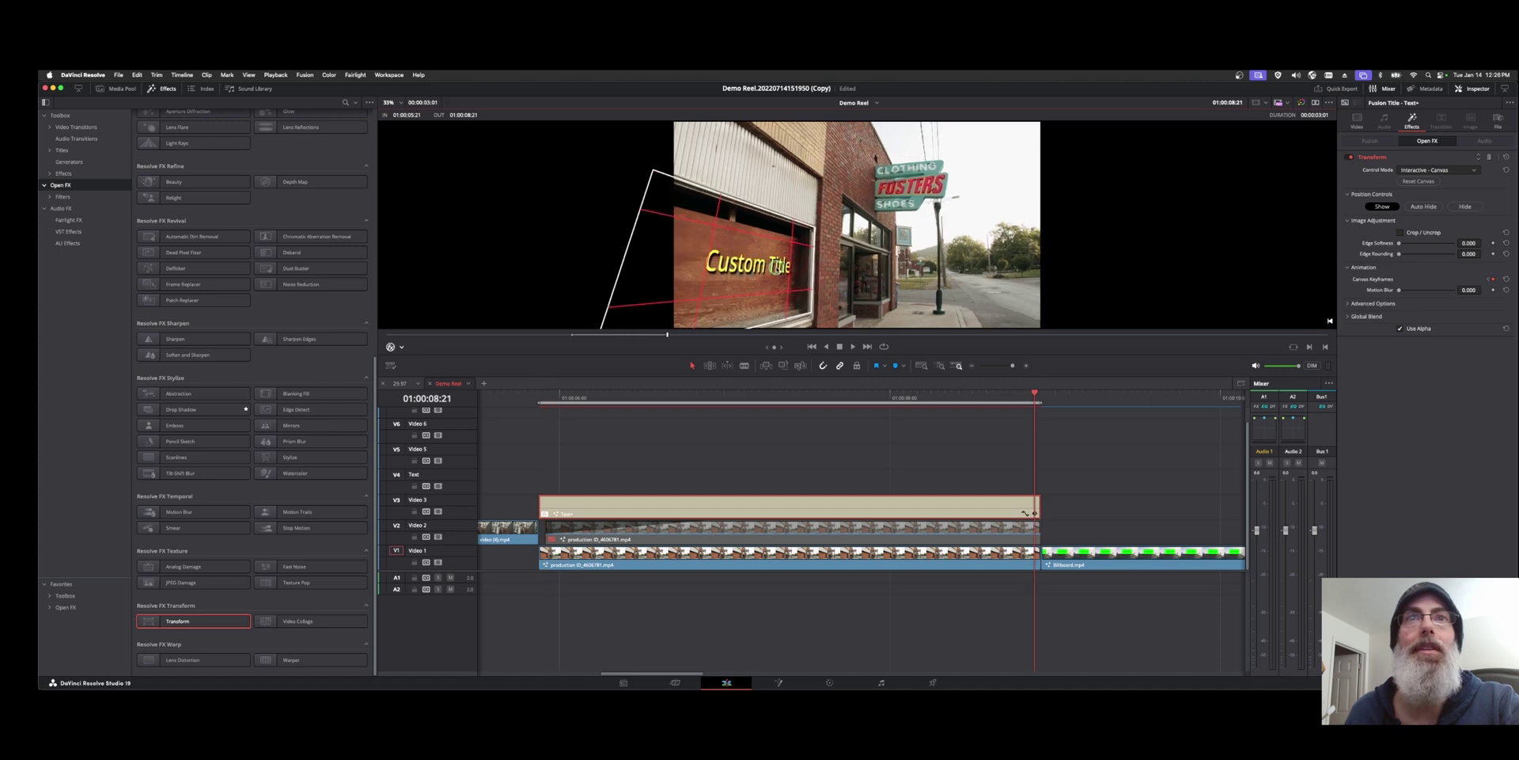
key([)
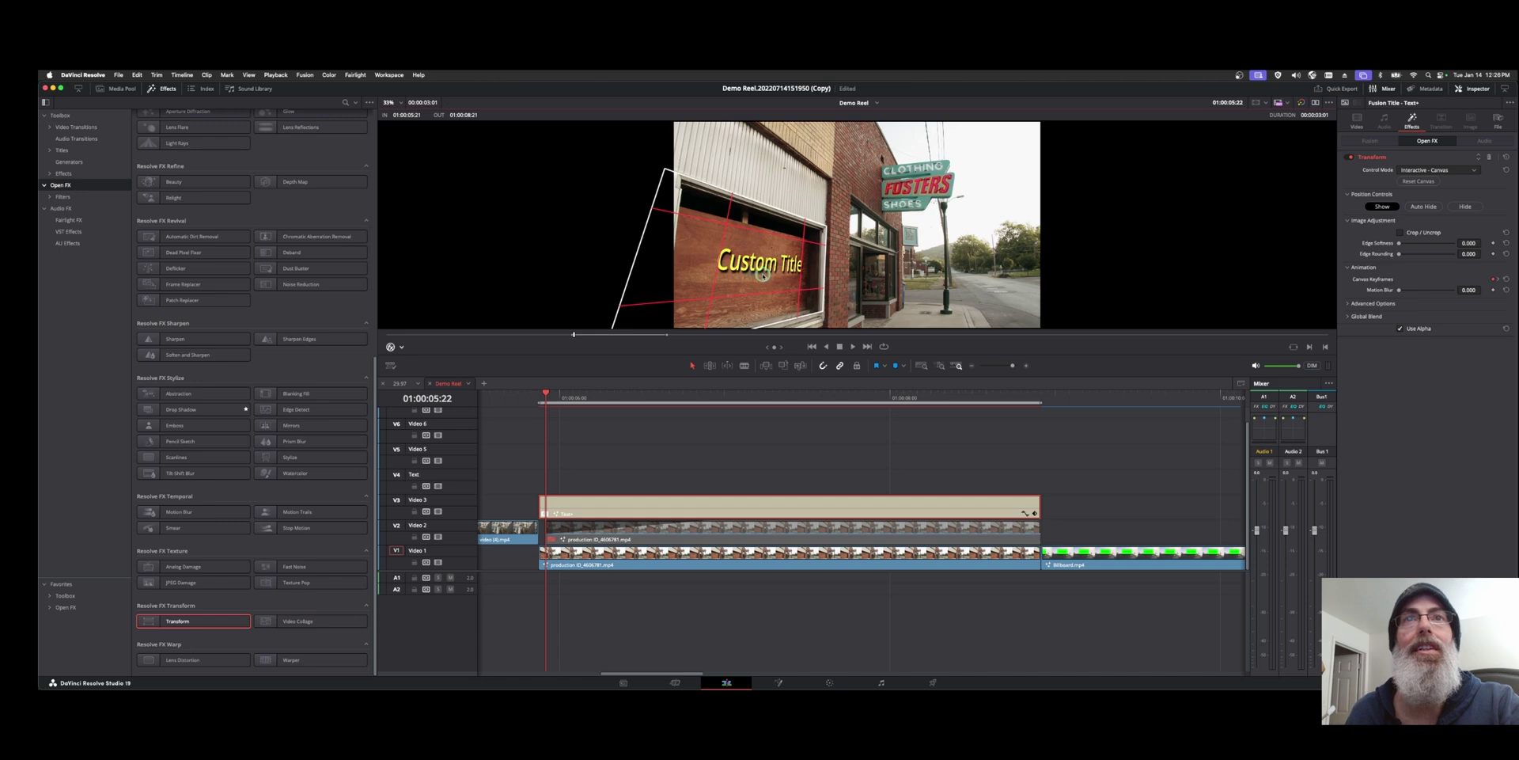
key(])
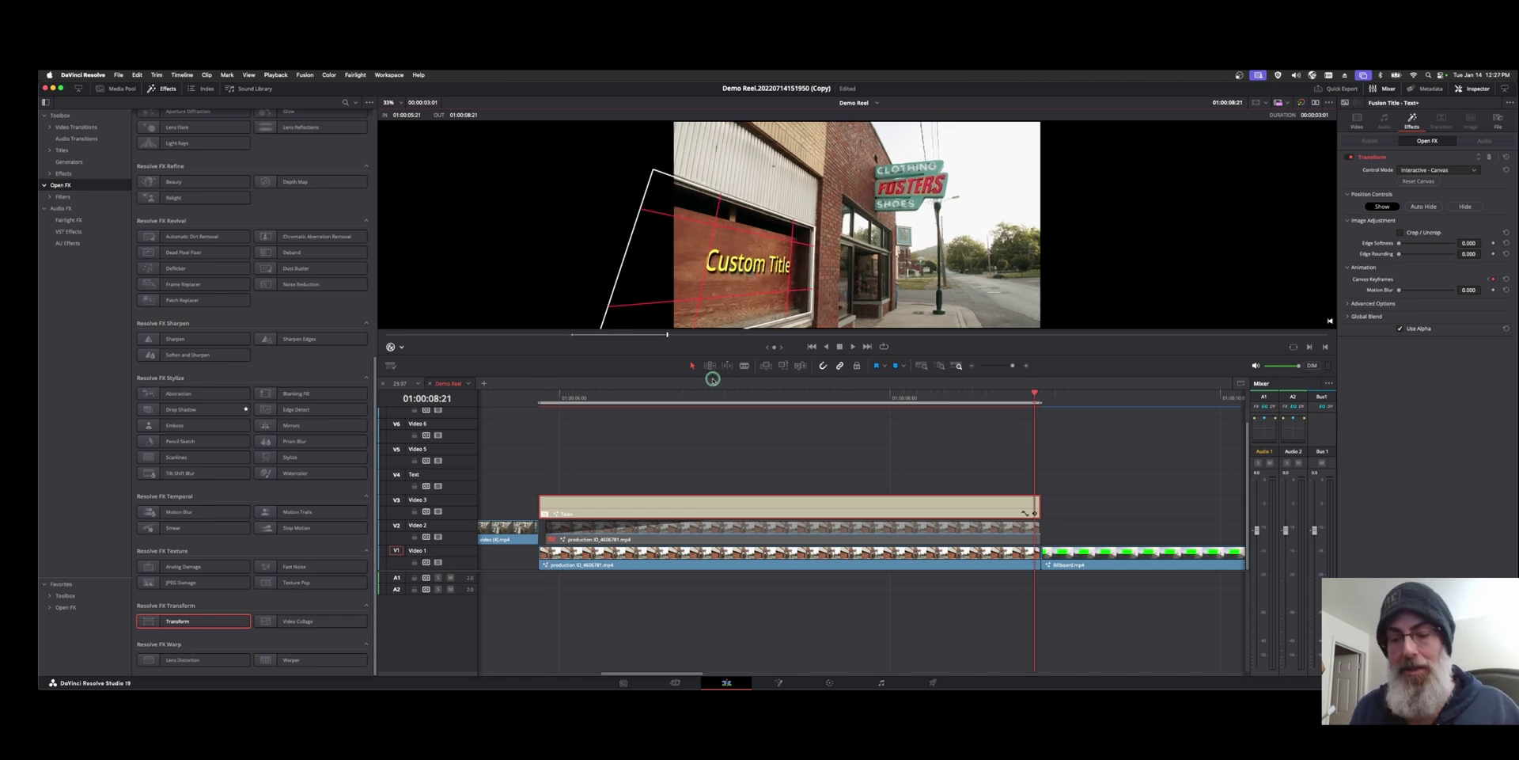
Play the titled storefront shot full screen from its first frame, return to the timeline and deselect the title
key(Up)
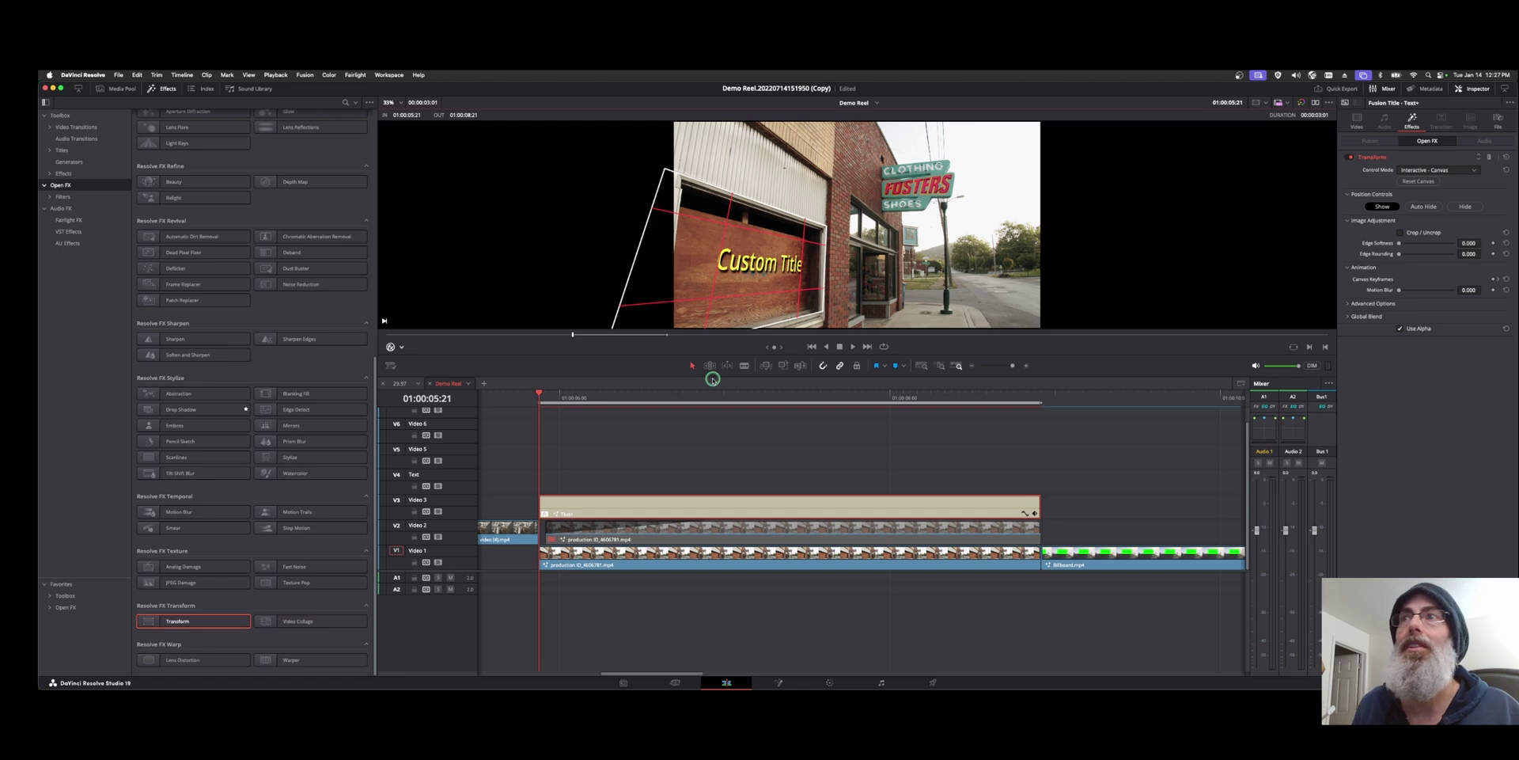
key(super+f)
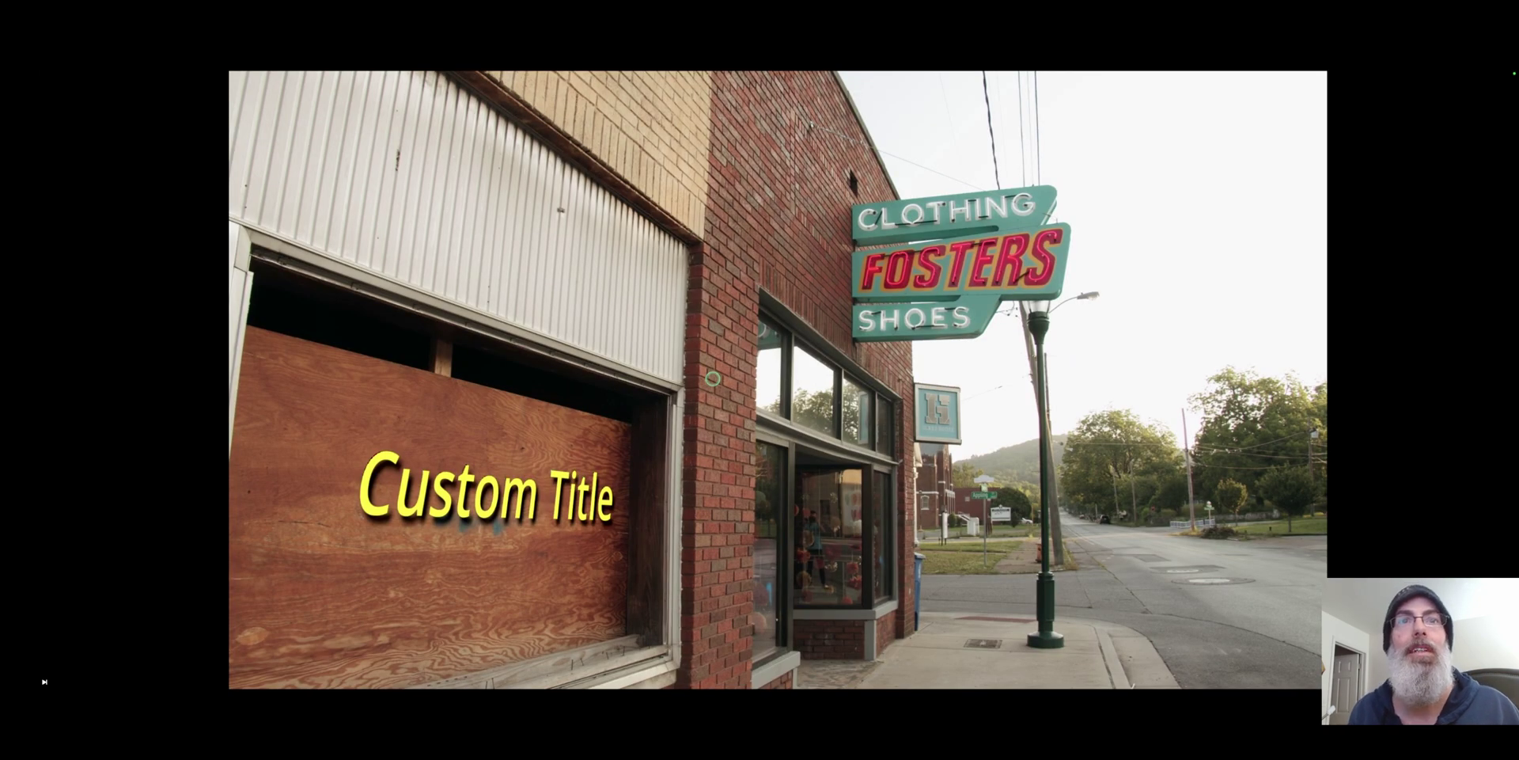
key(space)
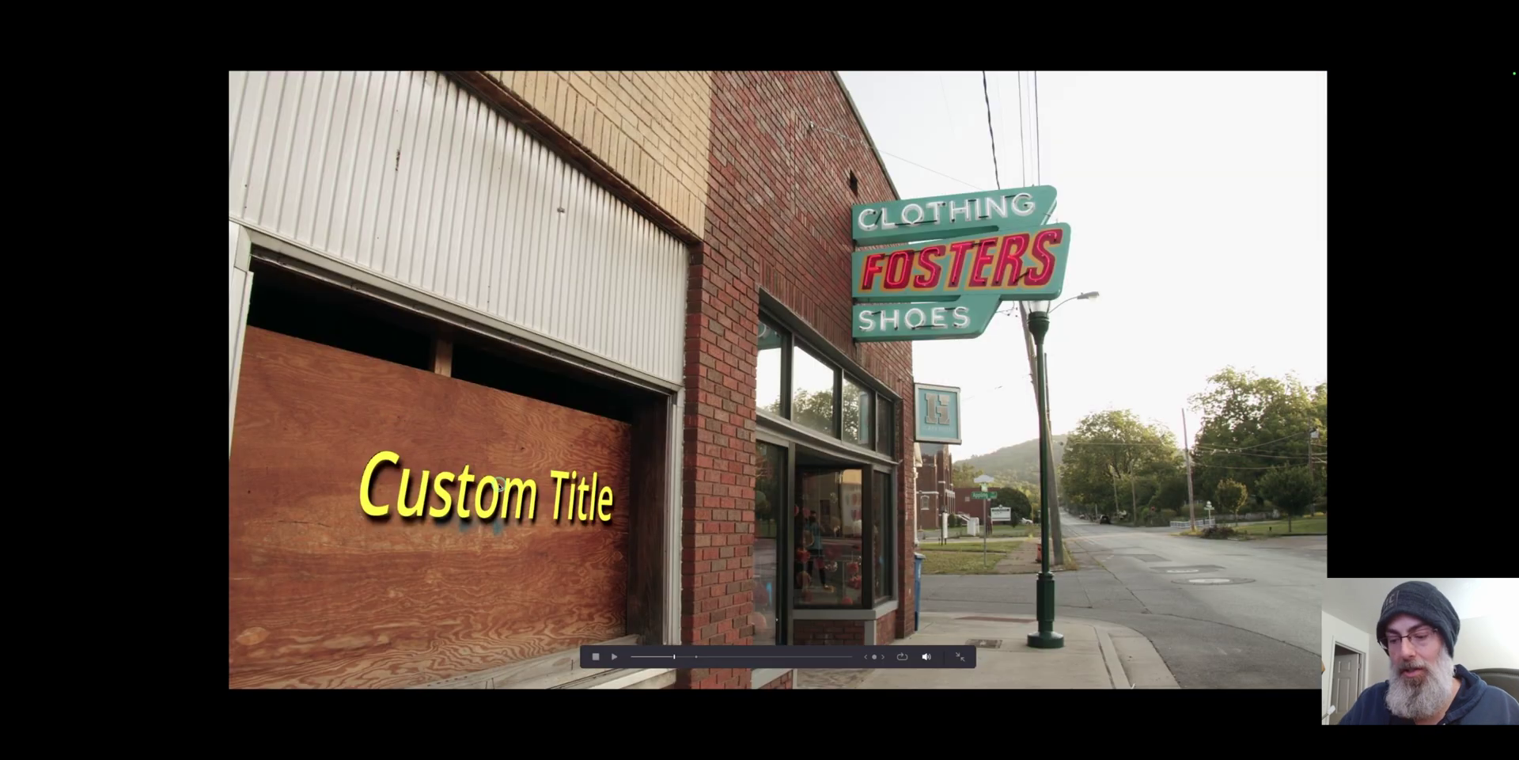
key(Escape)
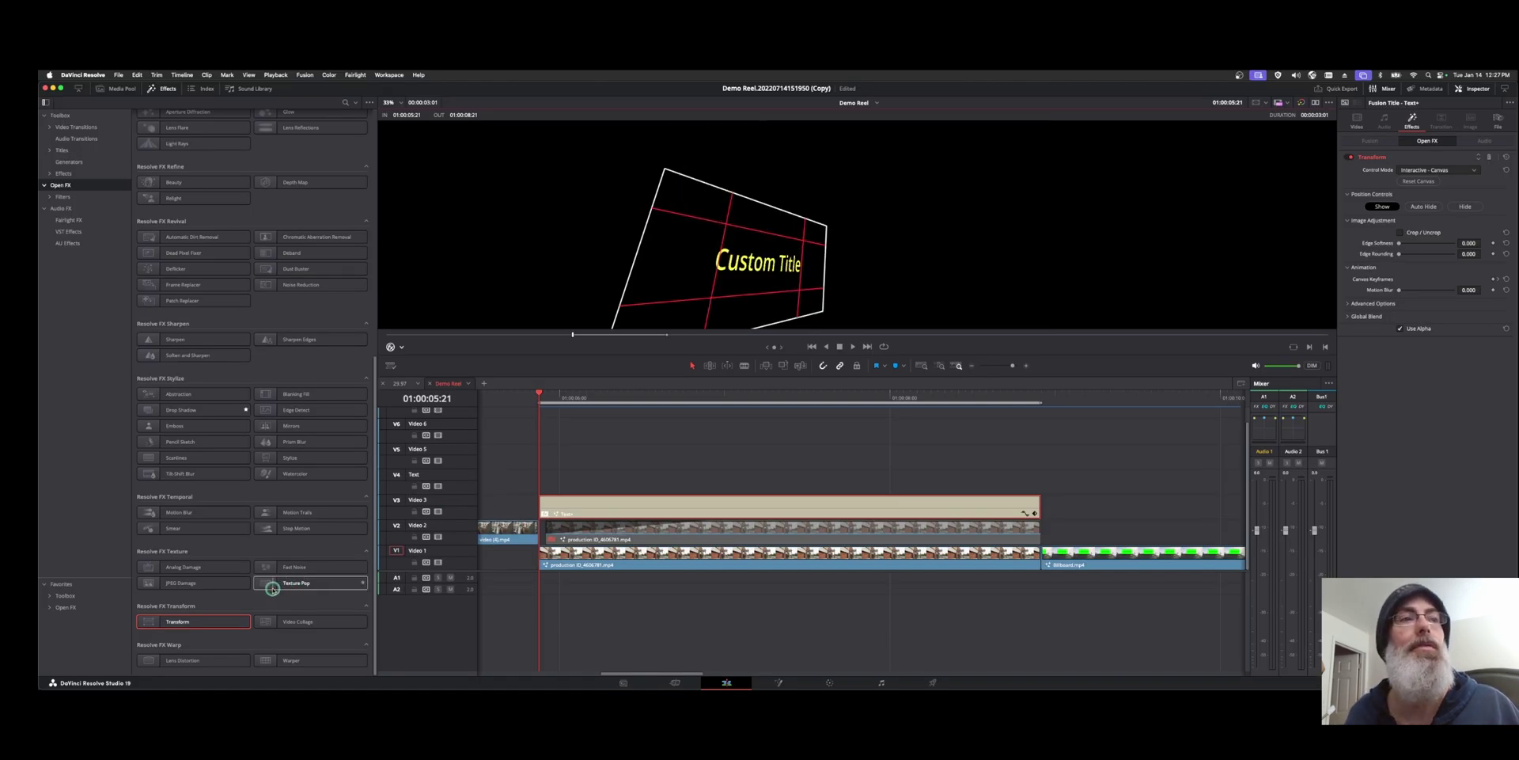
click(732, 468)
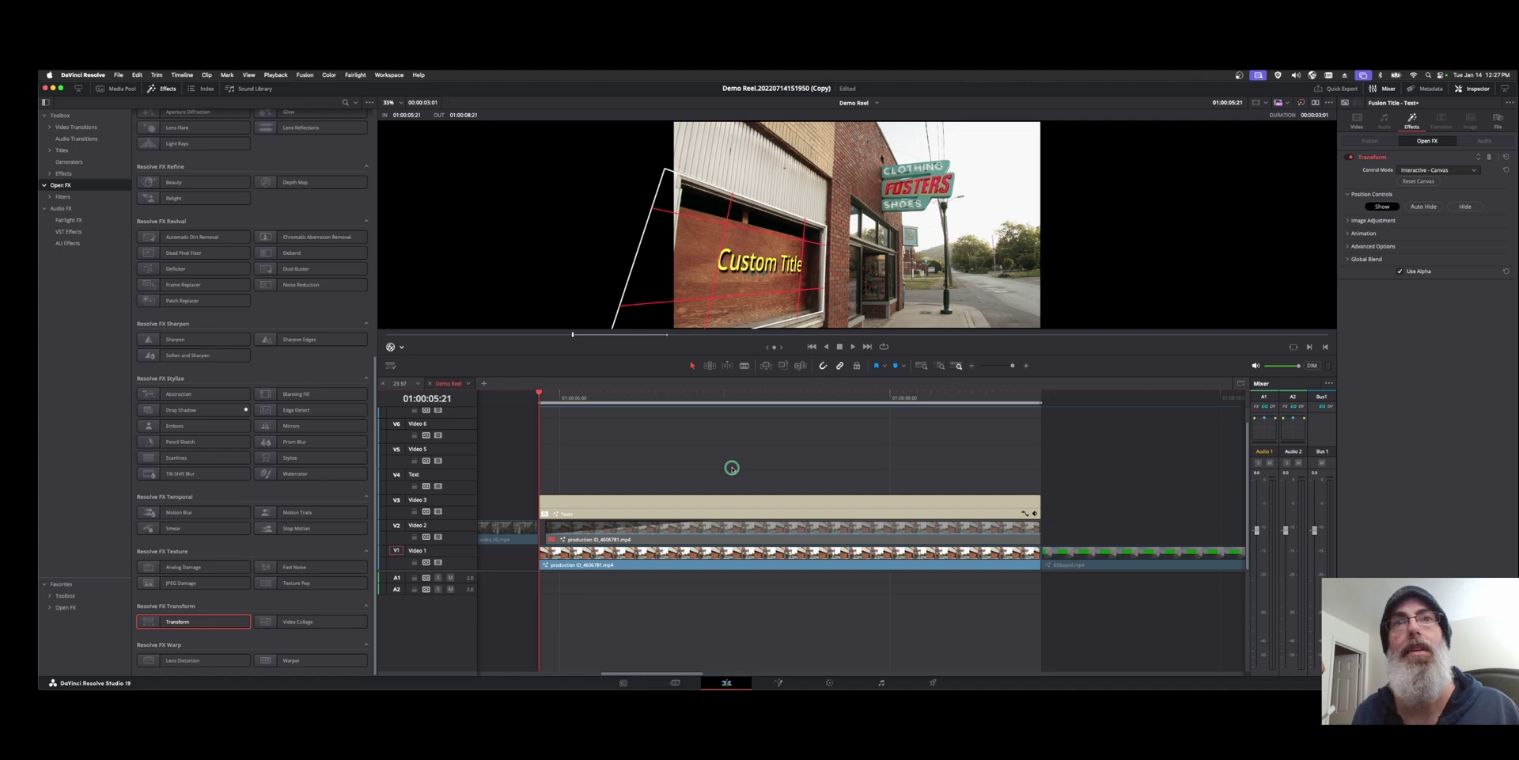